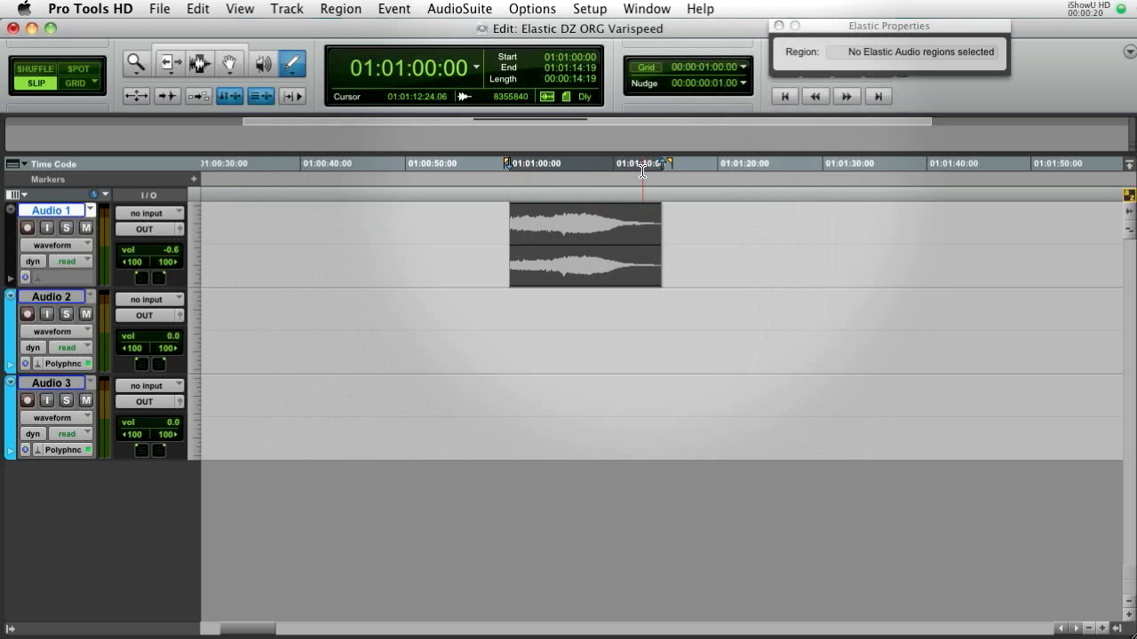
- Play back the beginning of the original region on the Audio 1 track
left_click(626, 178)
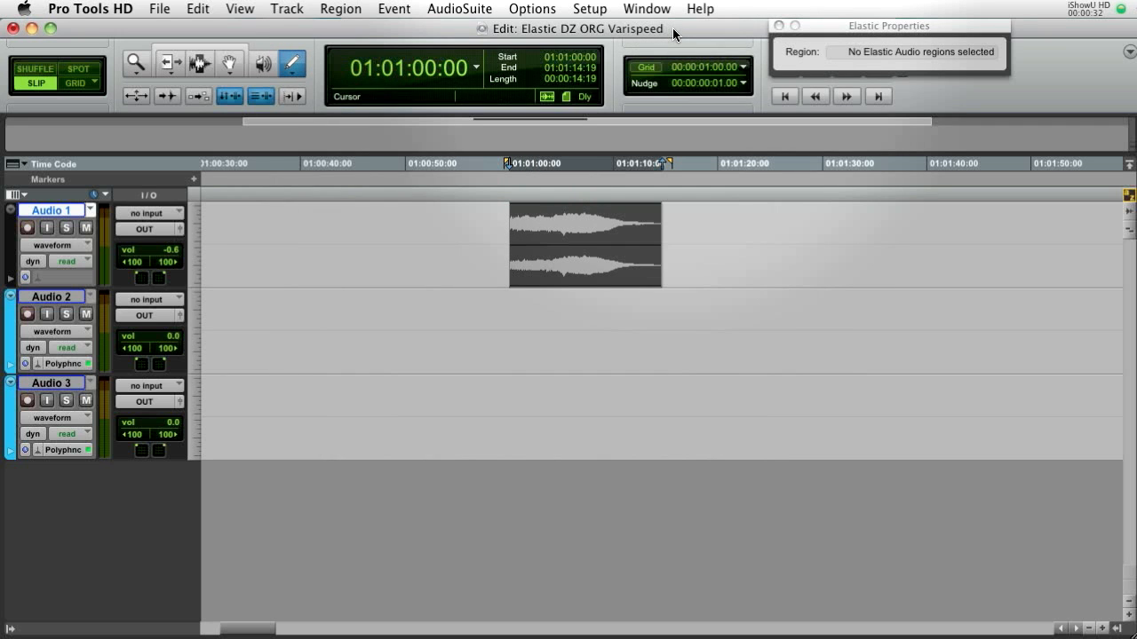
left_click(560, 239)
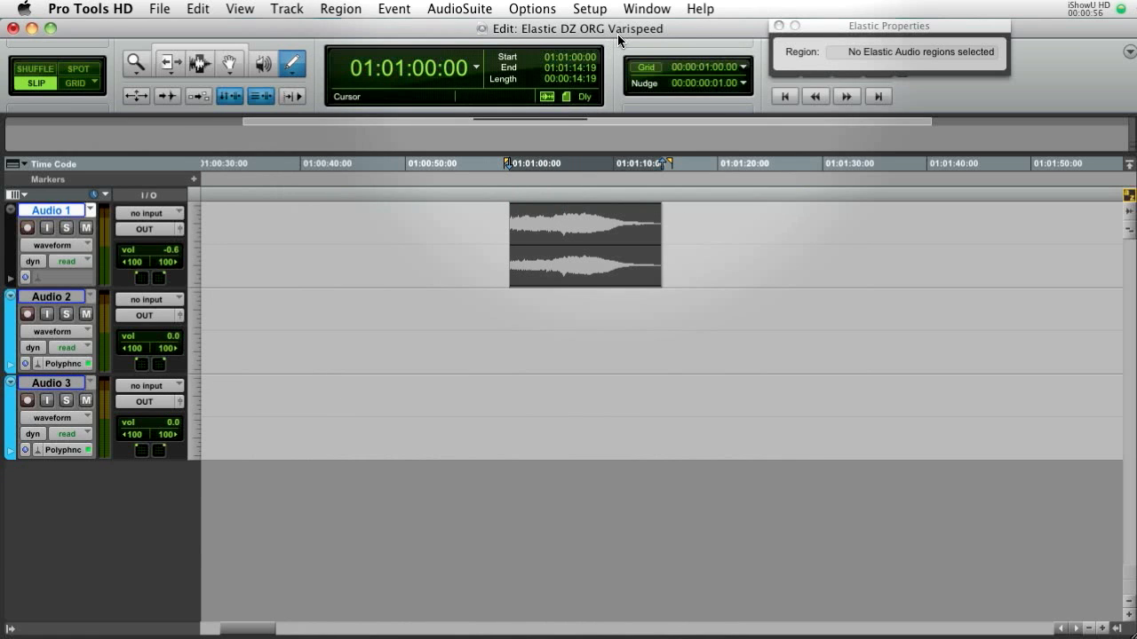
key("space")
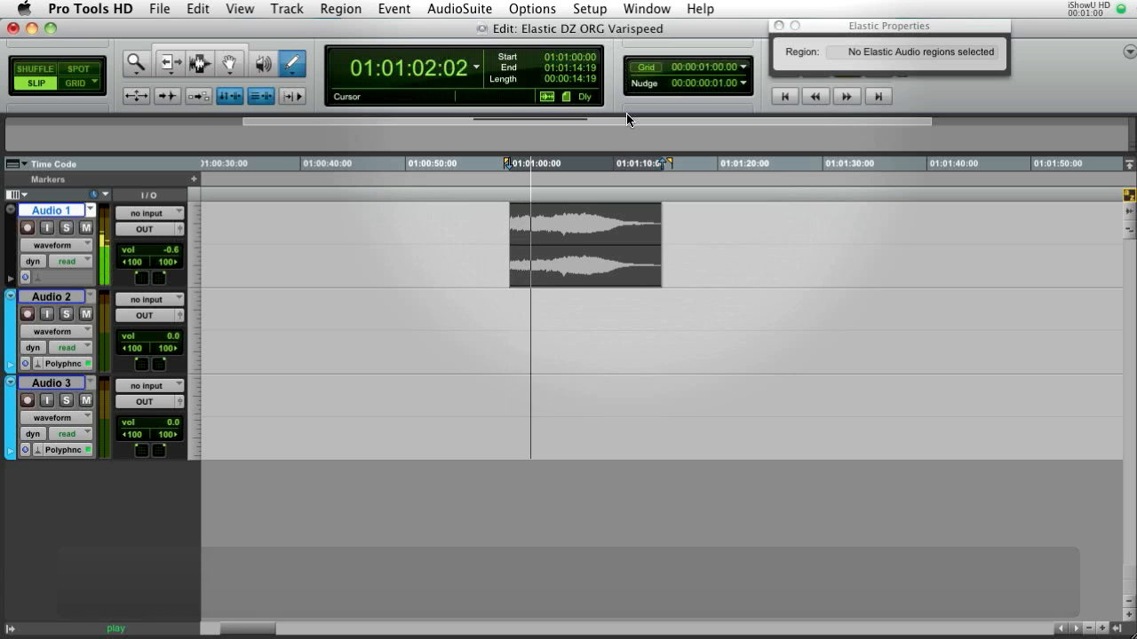
key("space")
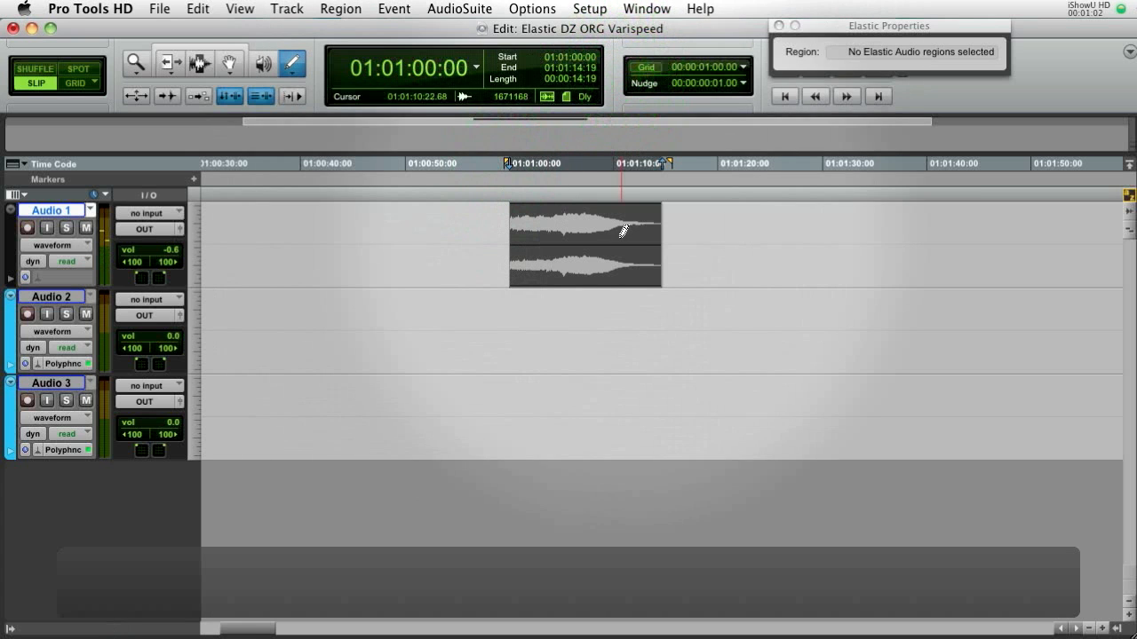
- Copy the Audio 1 region straight down to the Audio 2 track and mute the original, leaving the copy selected
key("super+7")
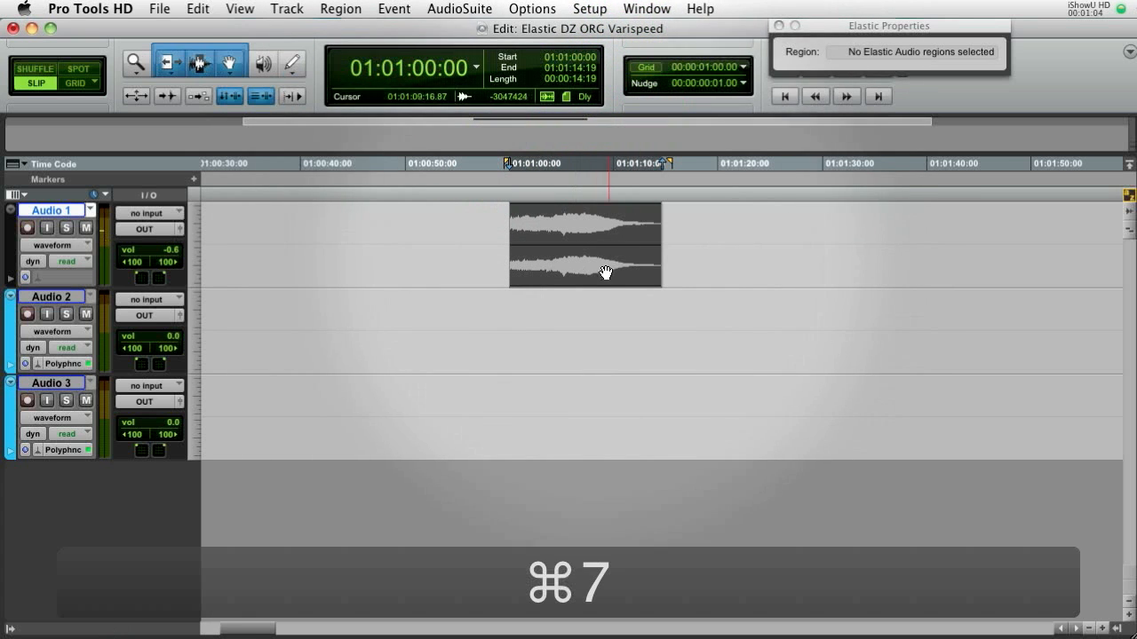
left_click_drag(606, 274, 603, 329)
key("super+m")
key("super+s")
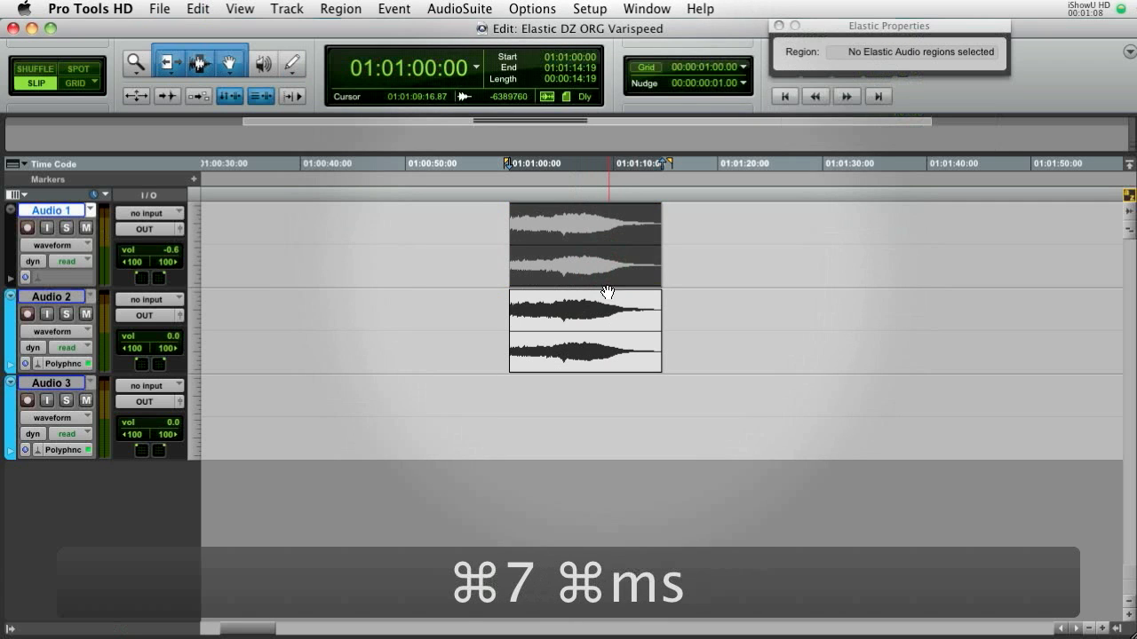
left_click(588, 352)
key("super+s")
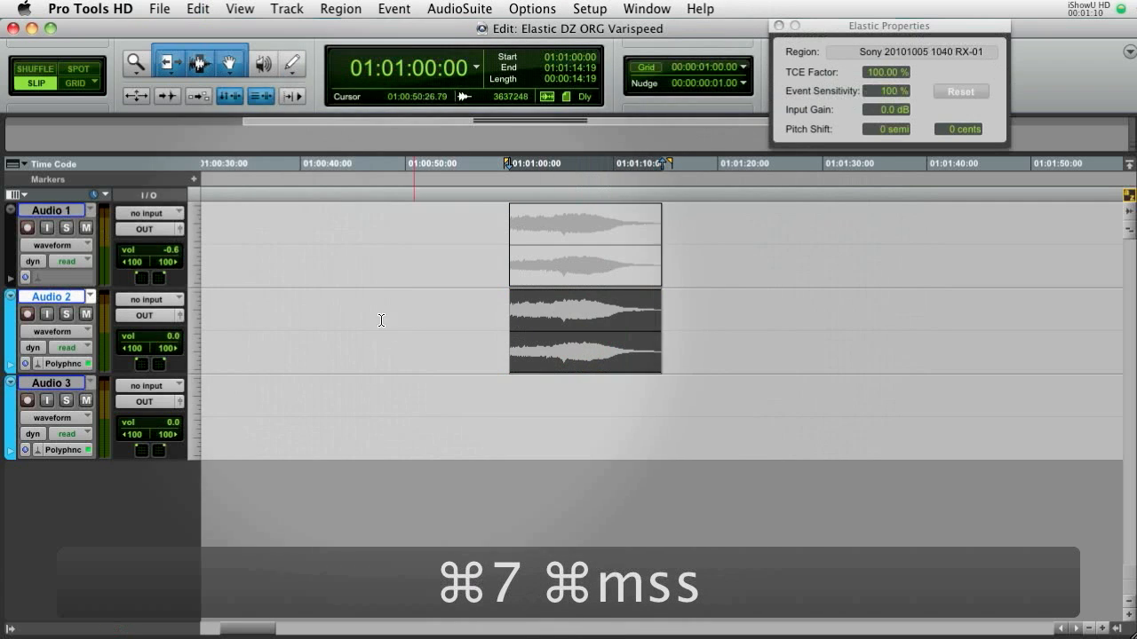
key("super+s")
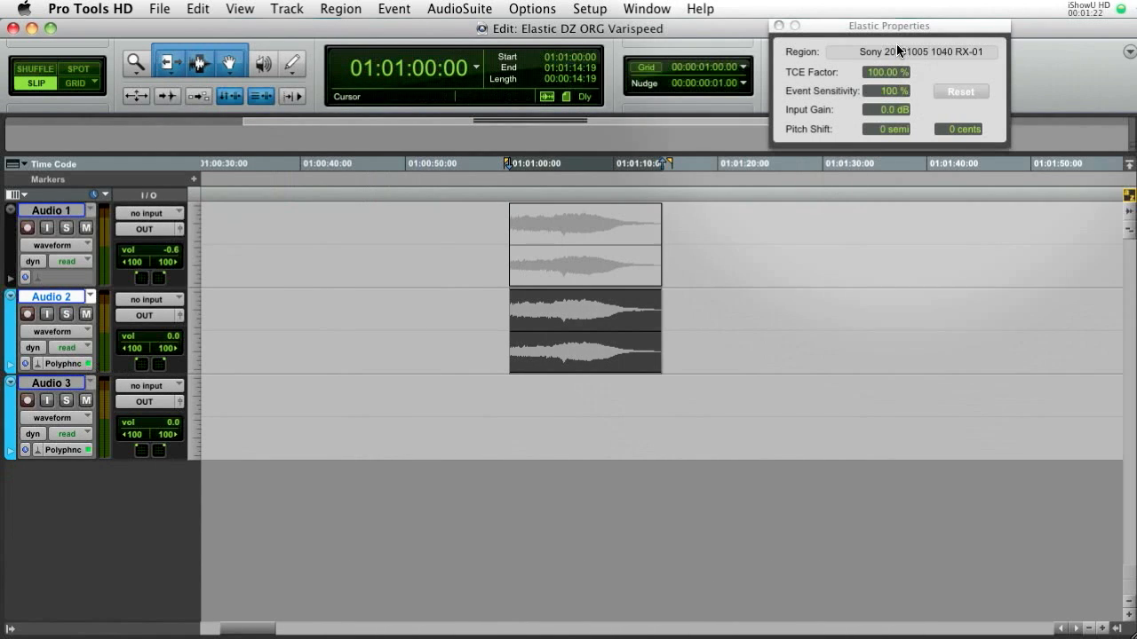
- Set the pitch shift of the Audio 2 region to -3 semitones in its elastic properties and audition it
left_click(893, 30)
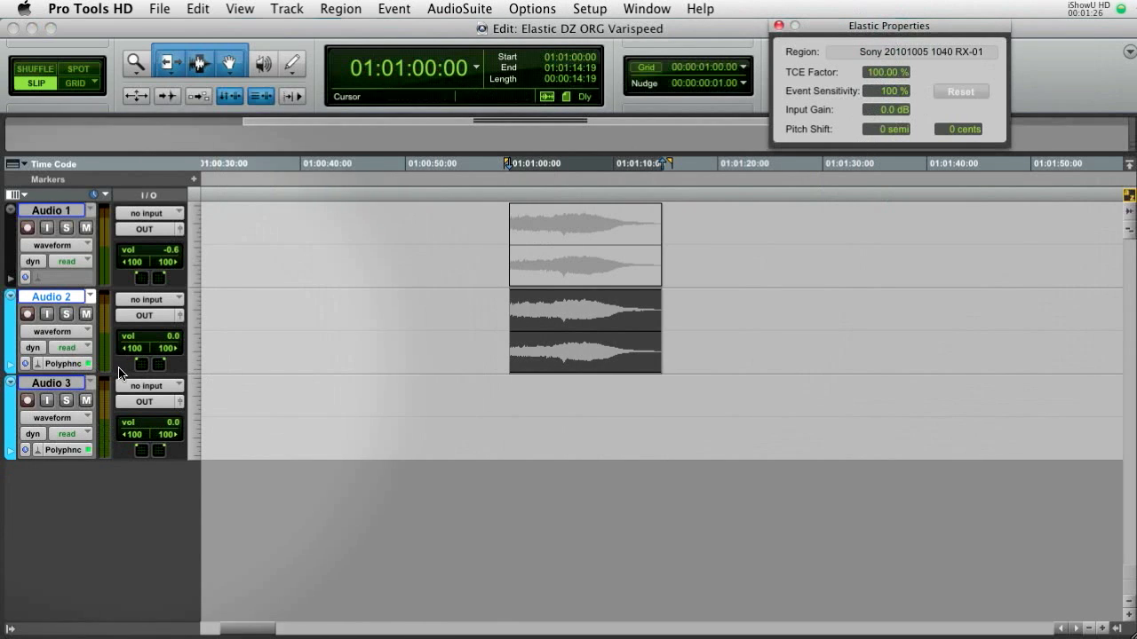
type("-3")
key("Return")
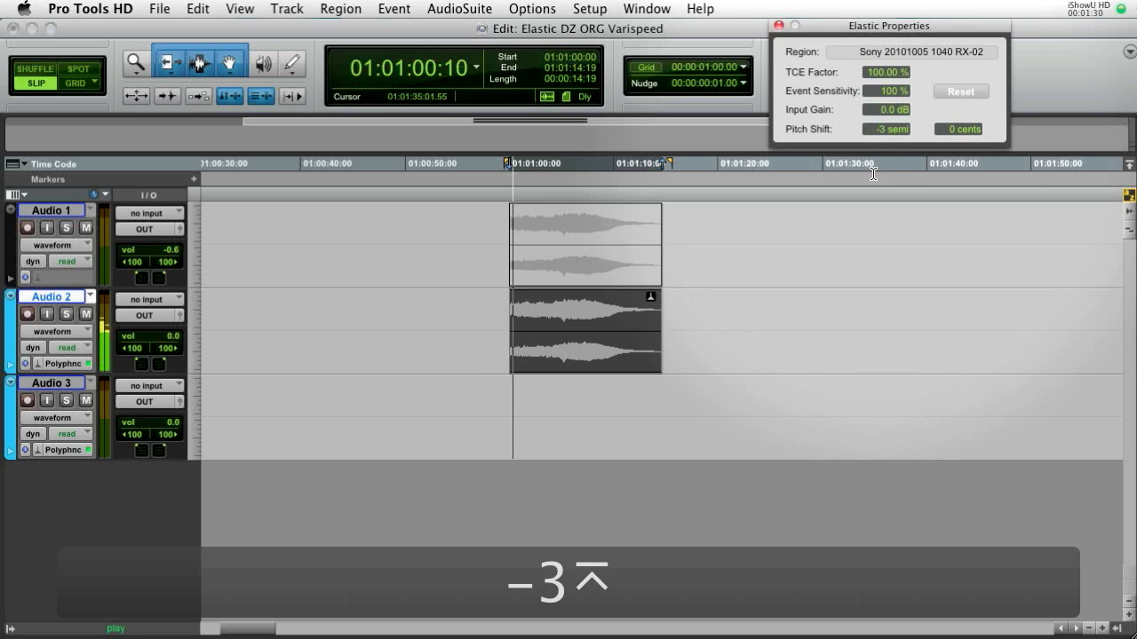
- Set the Audio 2 region's pitch shift back to 0 semitones
left_click(881, 131)
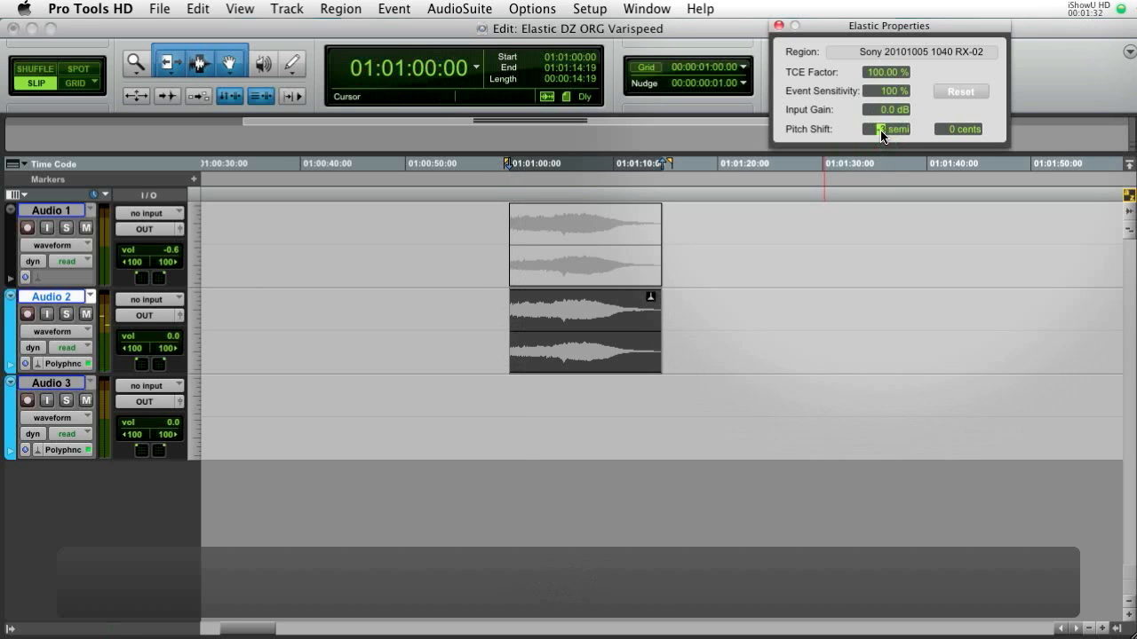
type("0")
key("Return")
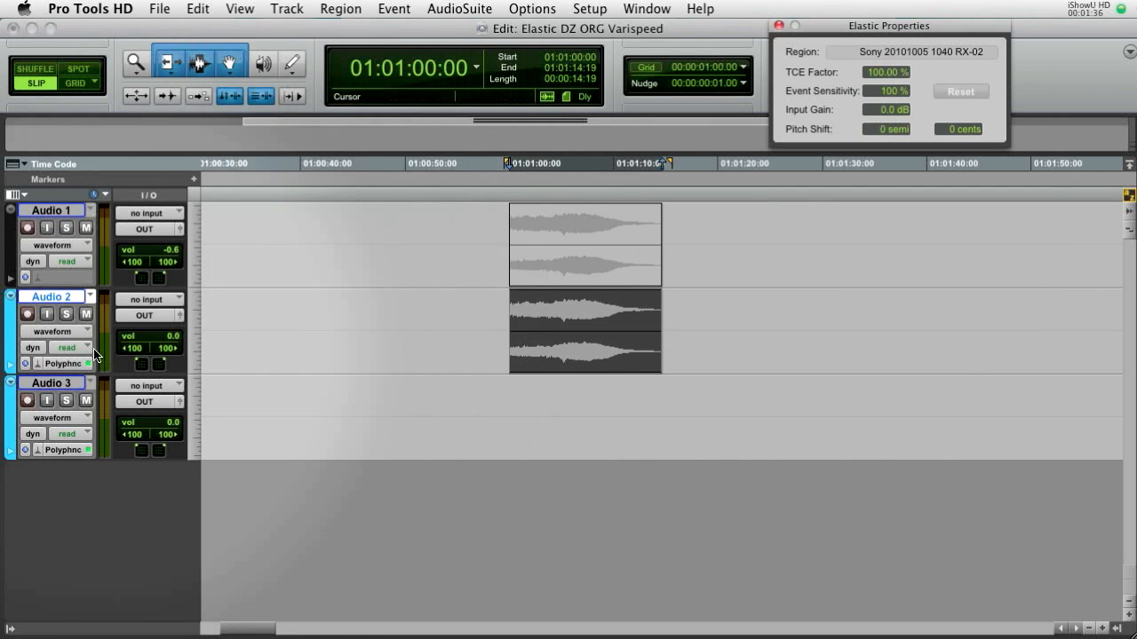
- Switch Audio 2's Elastic Audio plug-in to Varispeed and audition the region with a TCE factor of 137%
left_click_drag(37, 369, 60, 415)
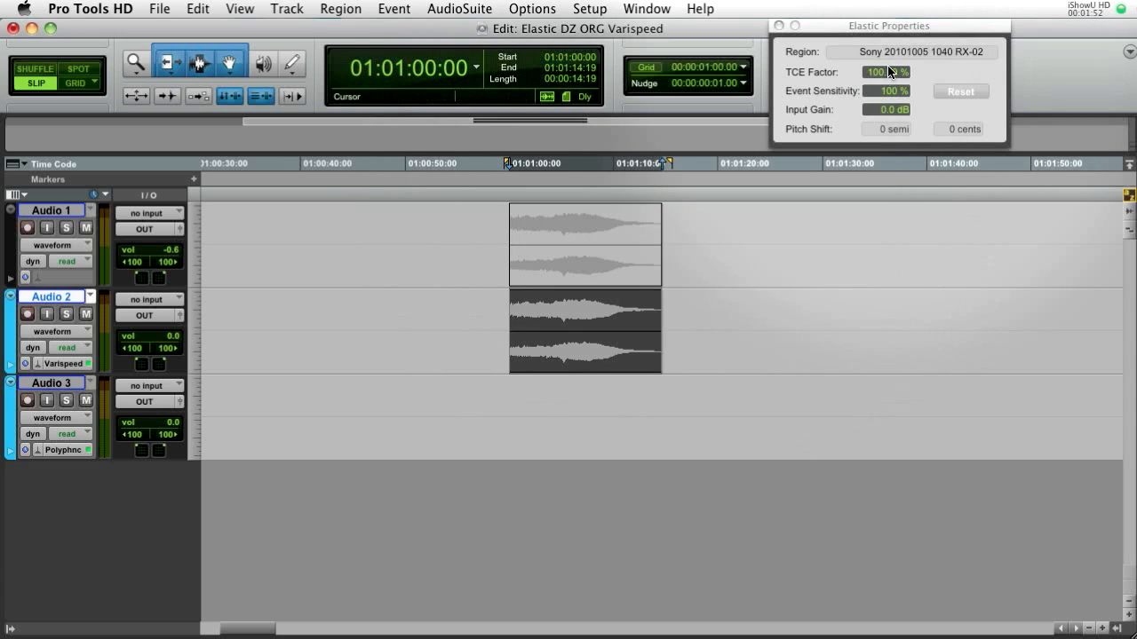
left_click_drag(876, 79, 876, 34)
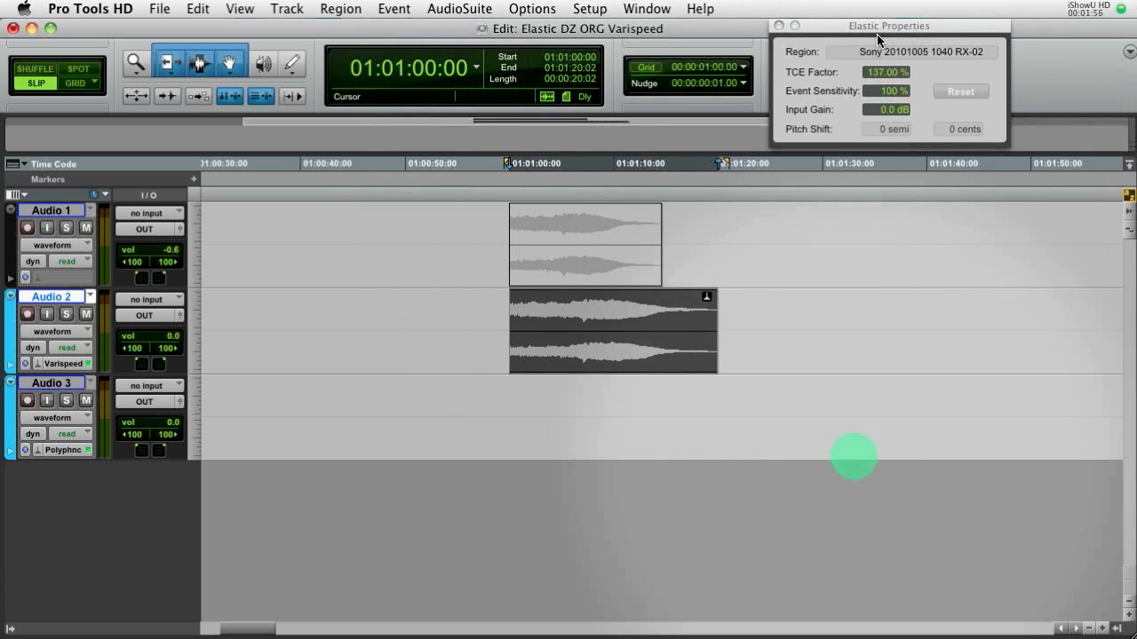
key("space")
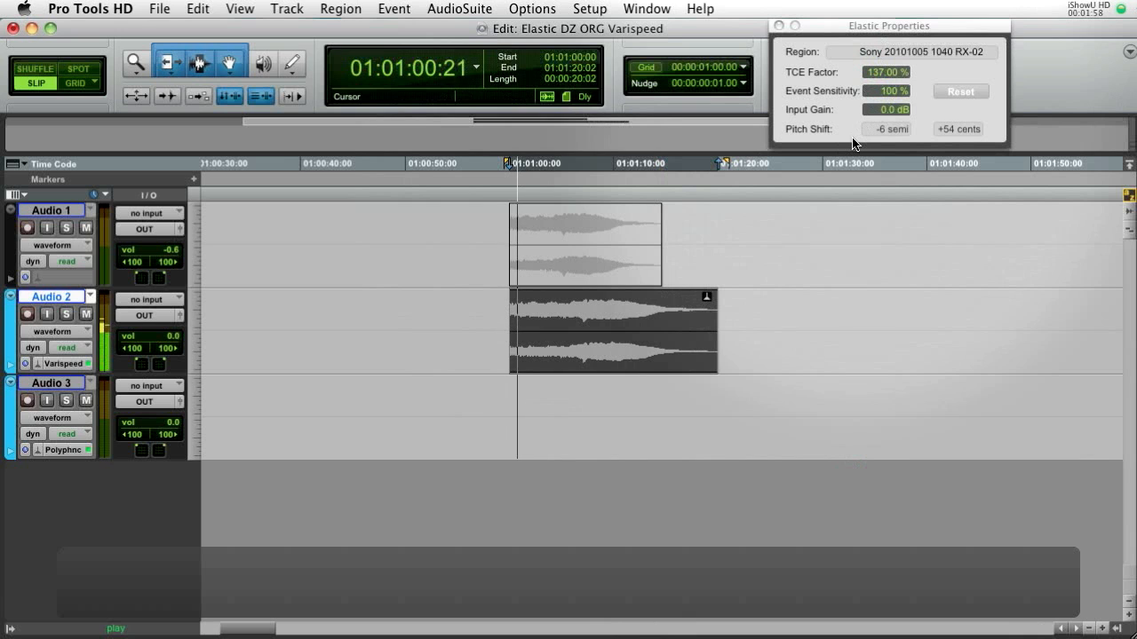
key("space")
- Set the Audio 2 region's TCE factor to 75% and audition the compressed result
left_click_drag(877, 76, 873, 132)
key("space")
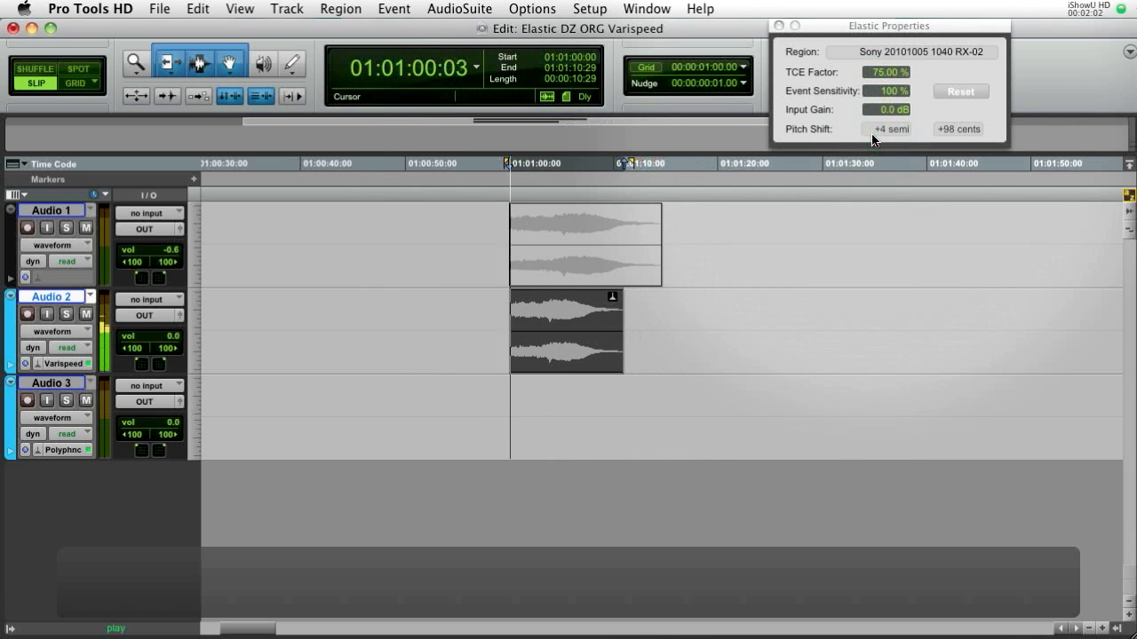
key("space")
- Set the Audio 2 region's TCE factor back to 100% and play it briefly
type("100")
key("Return")
key("space")
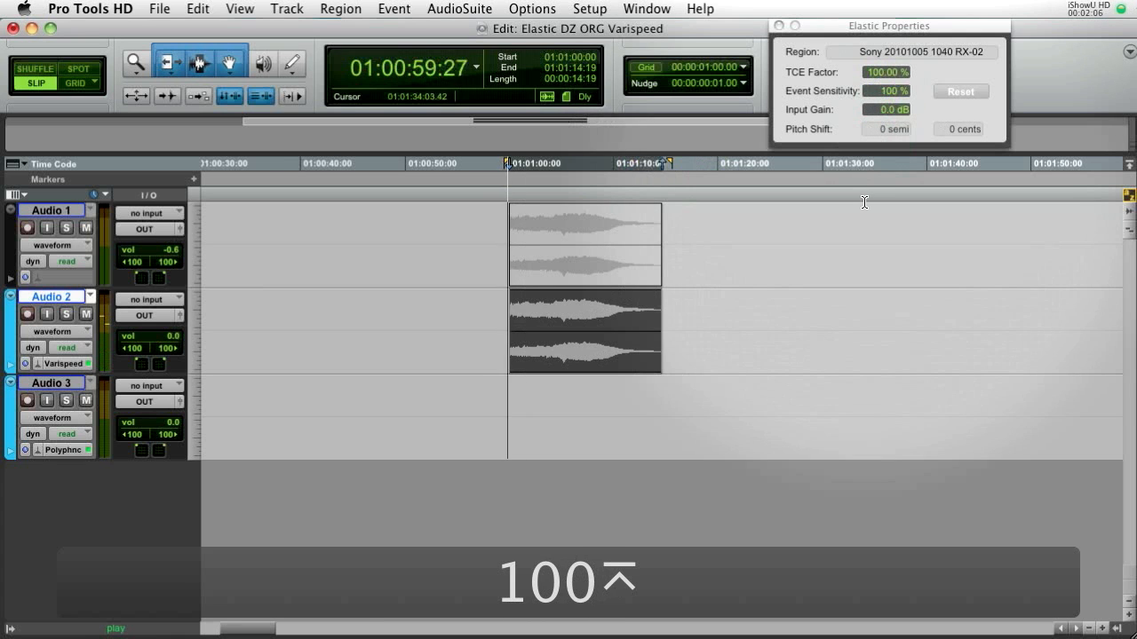
key("space")
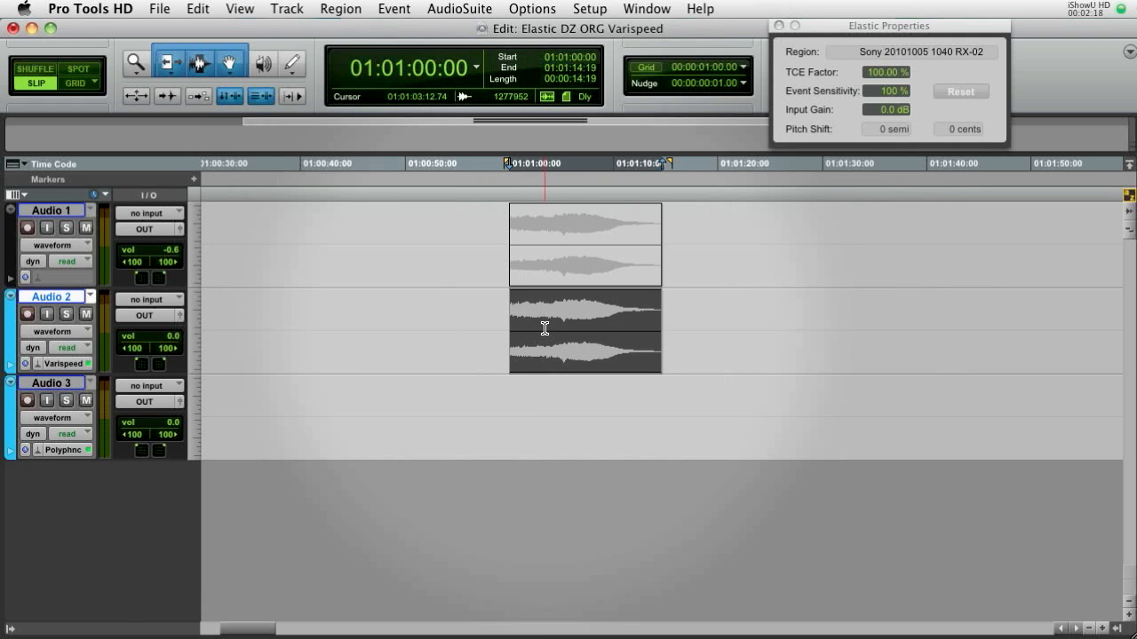
- Show Audio 2 in warp view and add three warp markers across the first part of its region
left_click(226, 340)
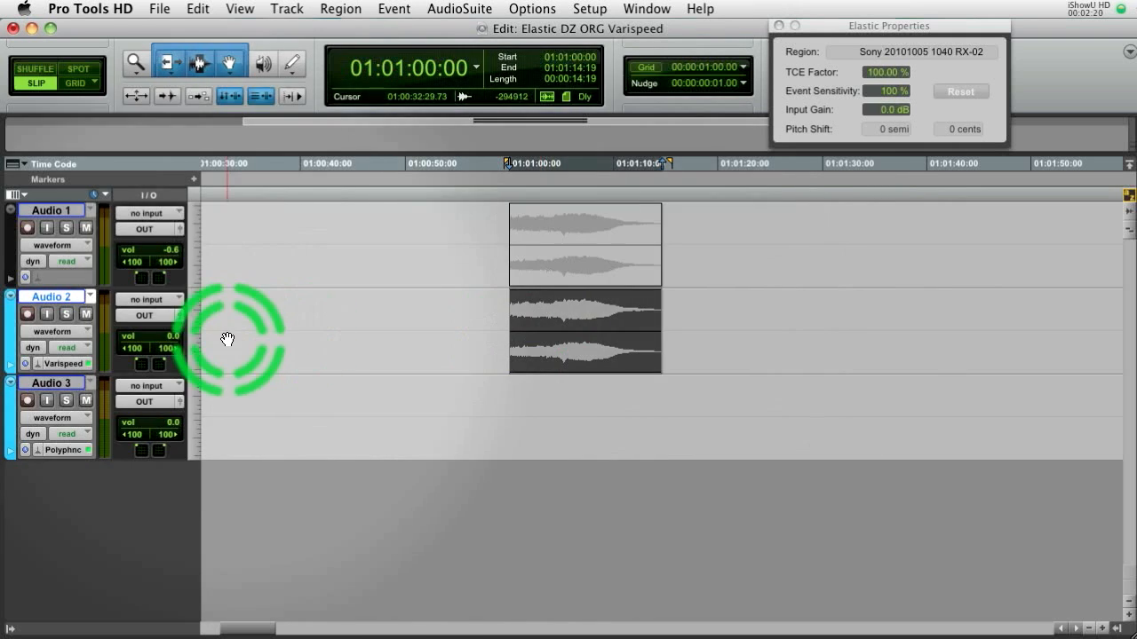
key("ctrl+super+Left")
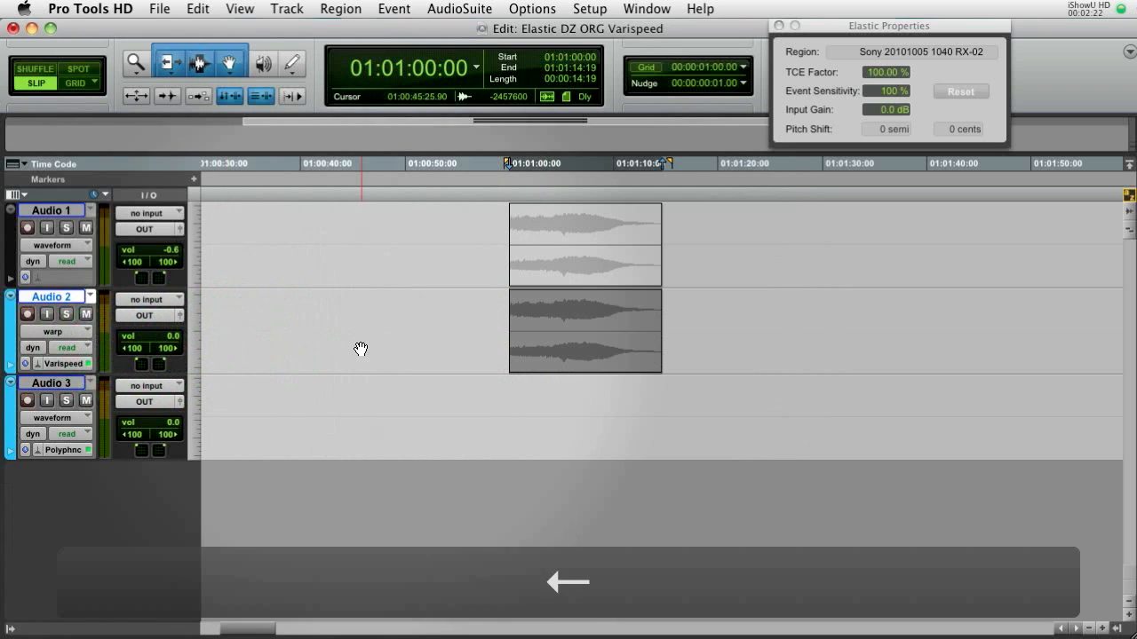
left_click(472, 315)
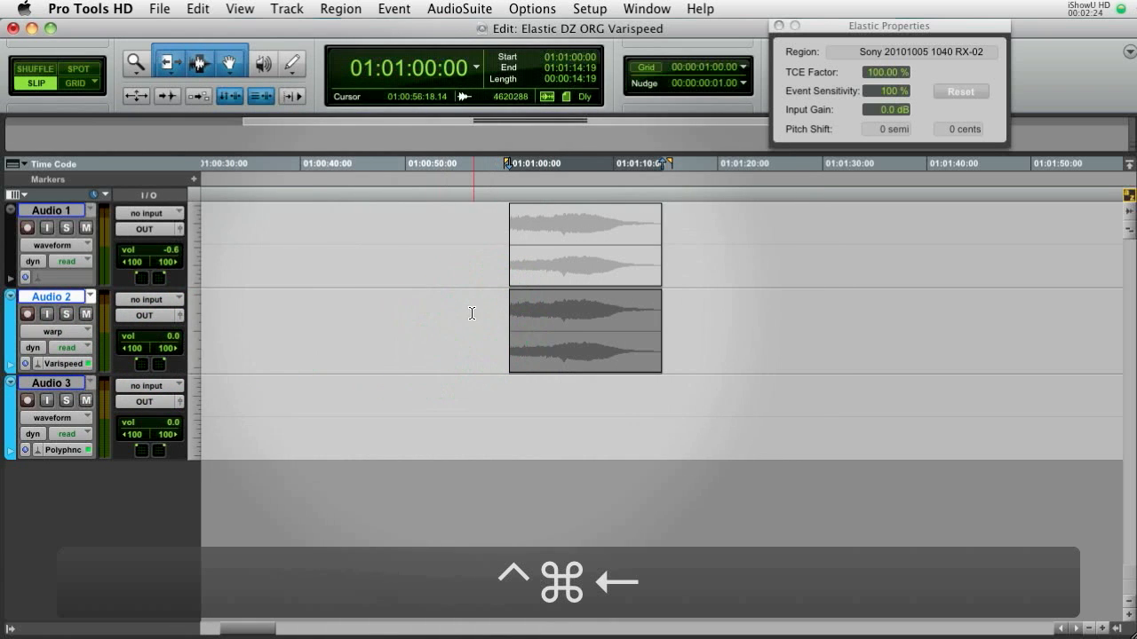
double_click(525, 355)
double_click(553, 354)
double_click(593, 349)
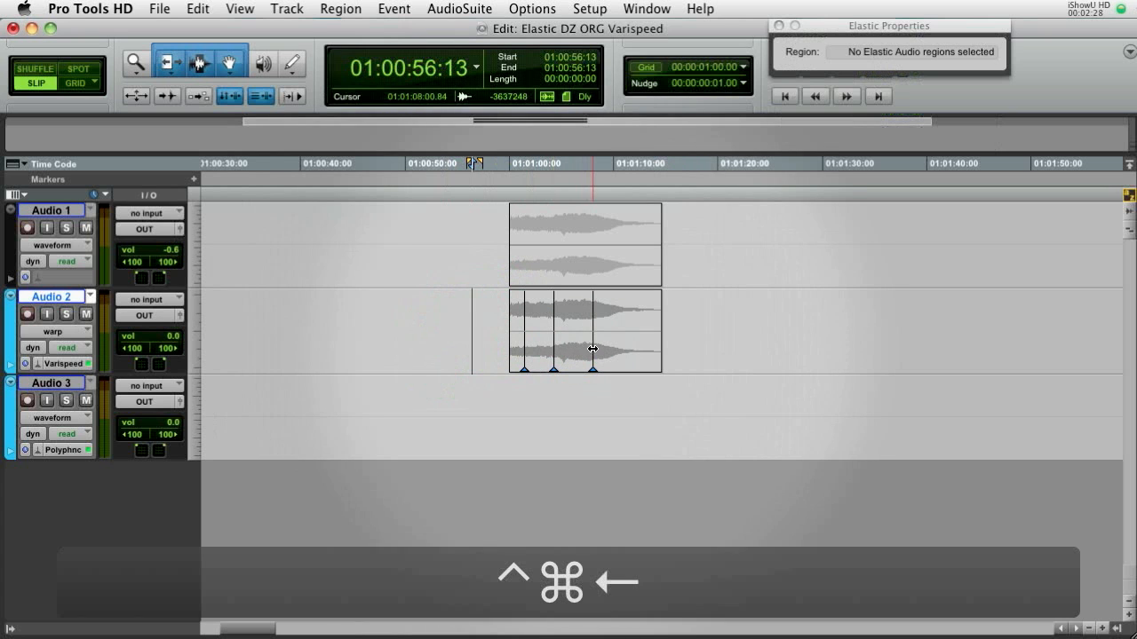
- Move the middle warp marker on Audio 2 about one second earlier and audition the region from its start
left_click_drag(553, 335, 539, 335)
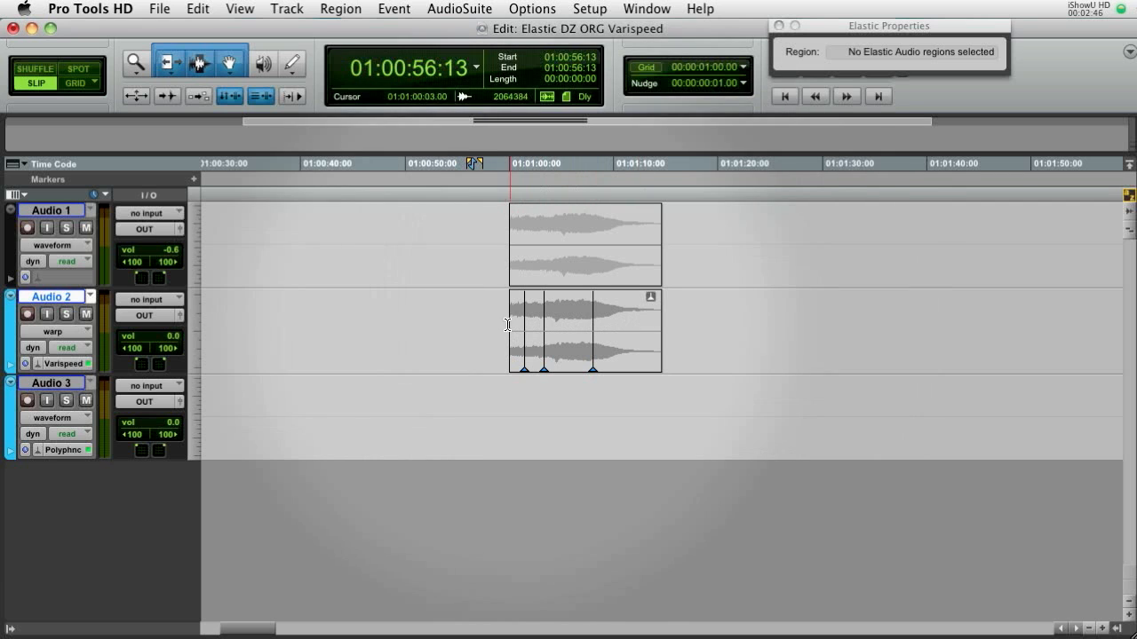
key("Tab")
key("space")
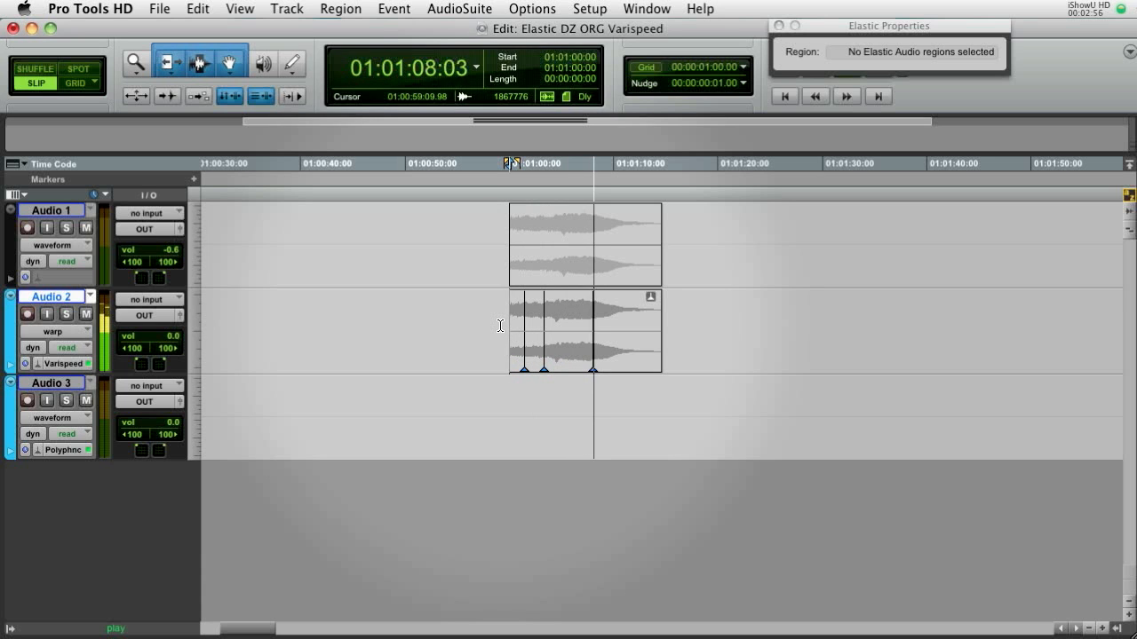
left_click(507, 338)
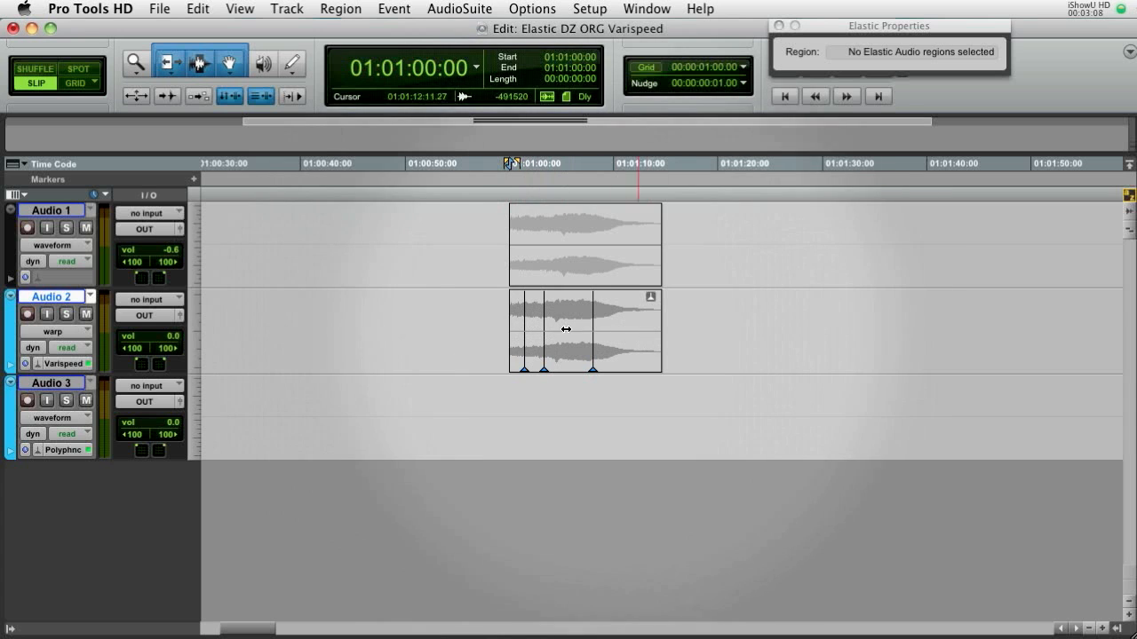
- Undo the middle marker's move and the three warp markers added to the Audio 2 region
key("super+z")
key("super+z")
key("super+z")
key("super+z")
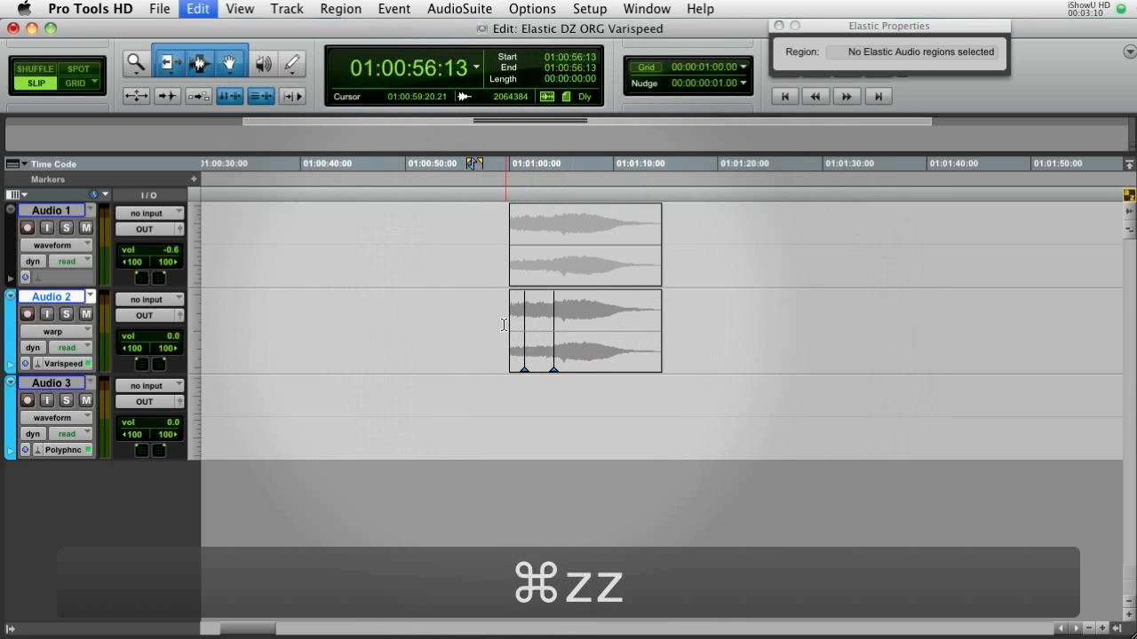
left_click(549, 342)
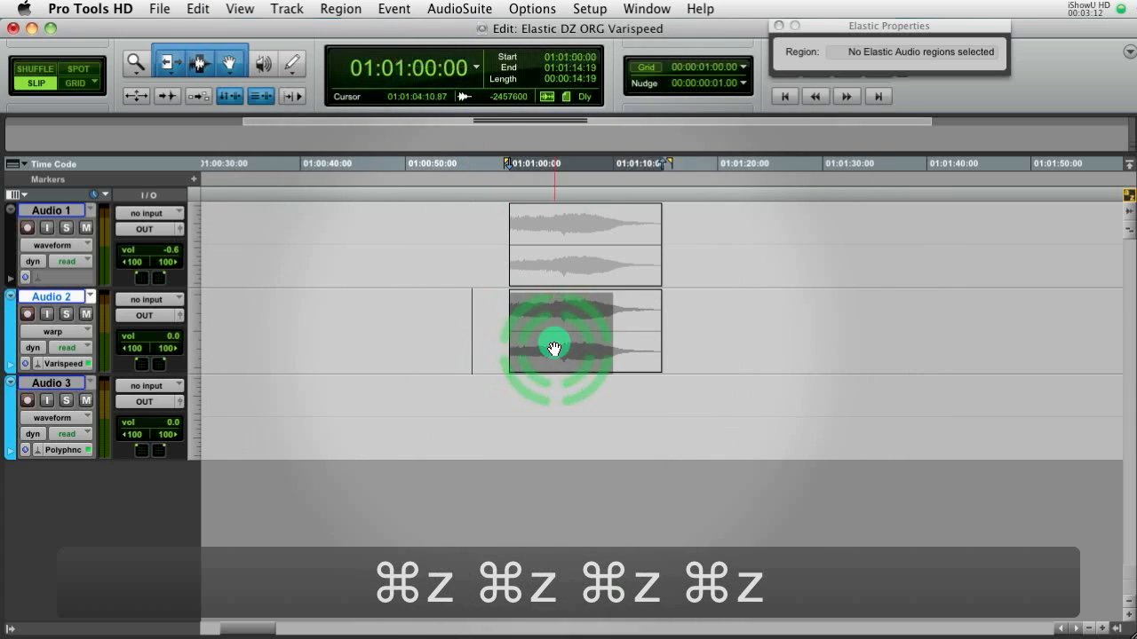
- Undo Audio 2's TCE factor changes and its switch to Varispeed, restoring the Polyphonic plug-in with the track in warp view
key("ctrl+super+Right")
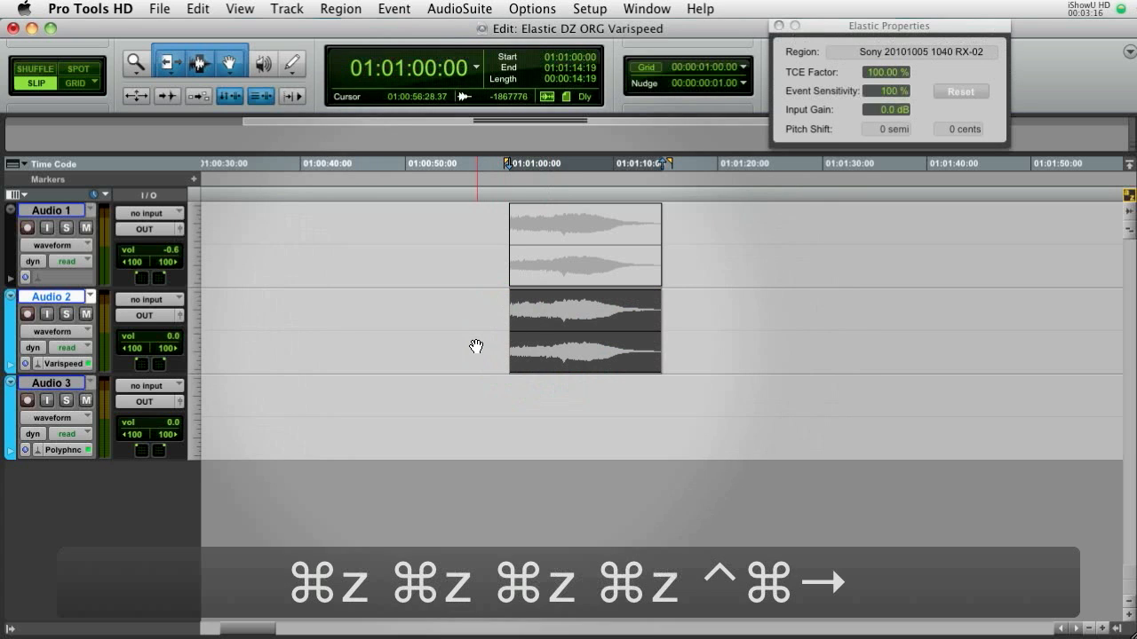
key("ctrl+super+Left")
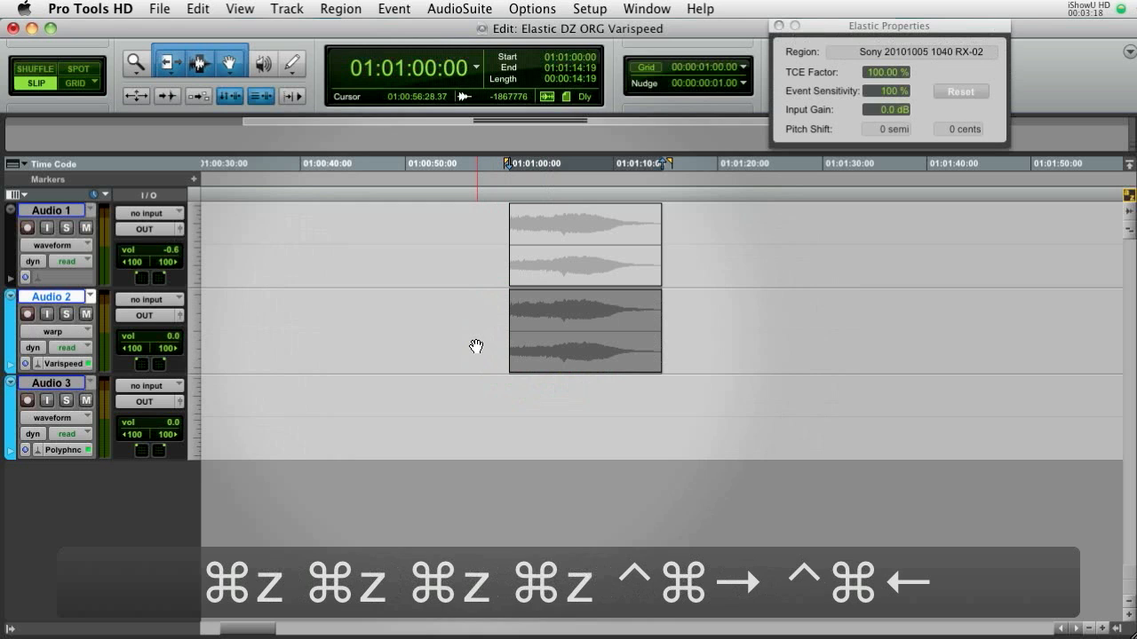
key("super+z")
key("super+z")
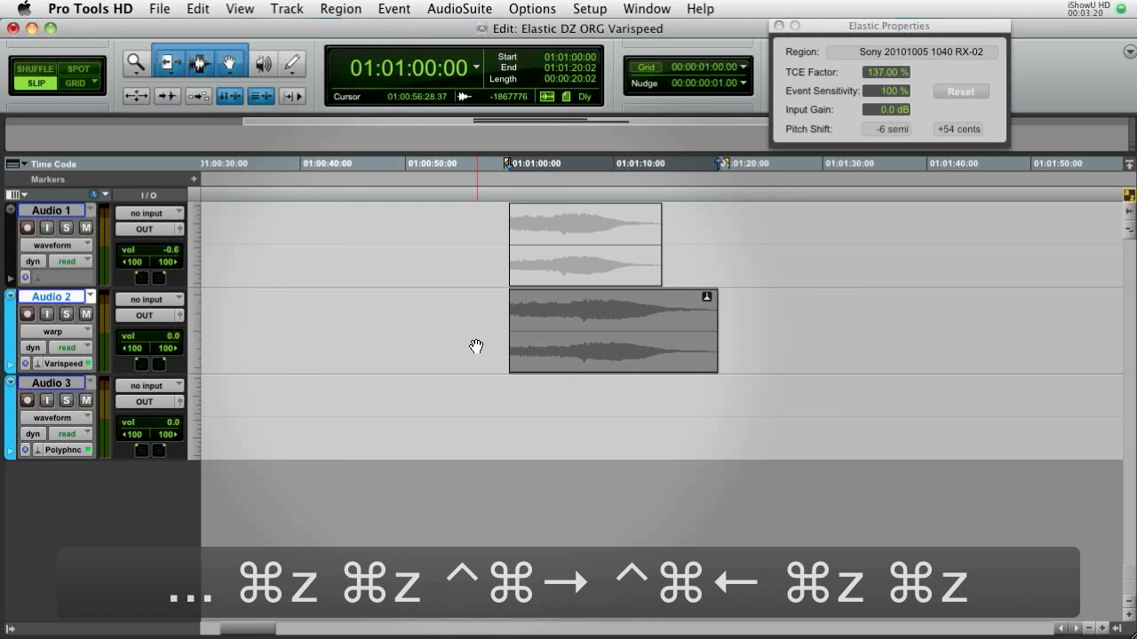
key("super+z")
key("super+z")
- Add three warp markers to the Audio 2 region under the Polyphonic algorithm
left_click(482, 327)
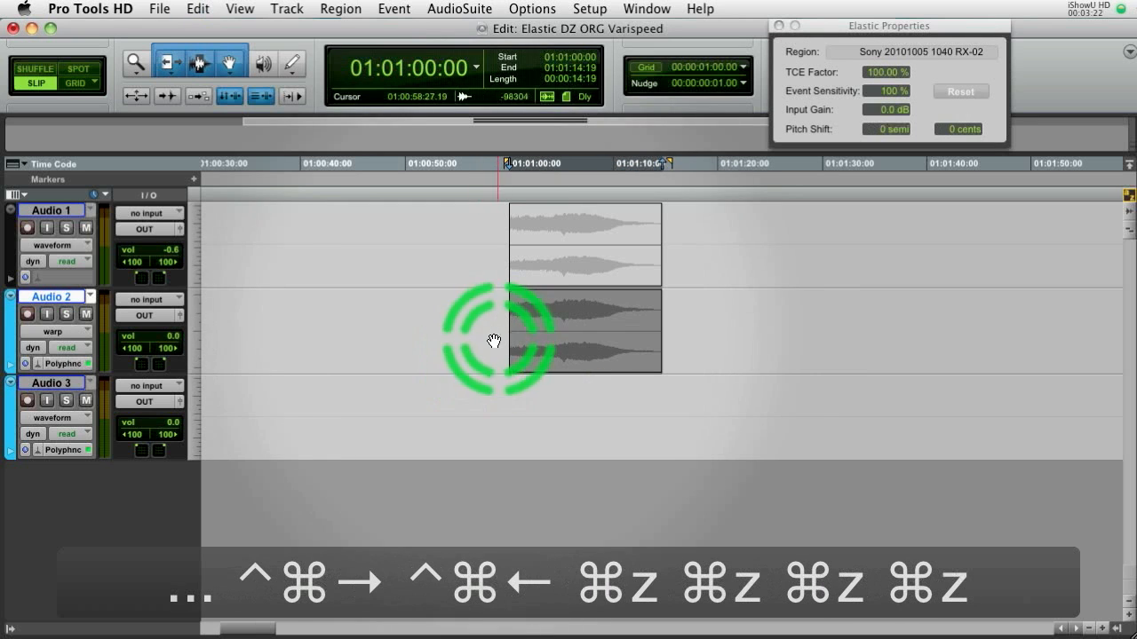
left_click(560, 354)
left_click(587, 352)
left_click(557, 347)
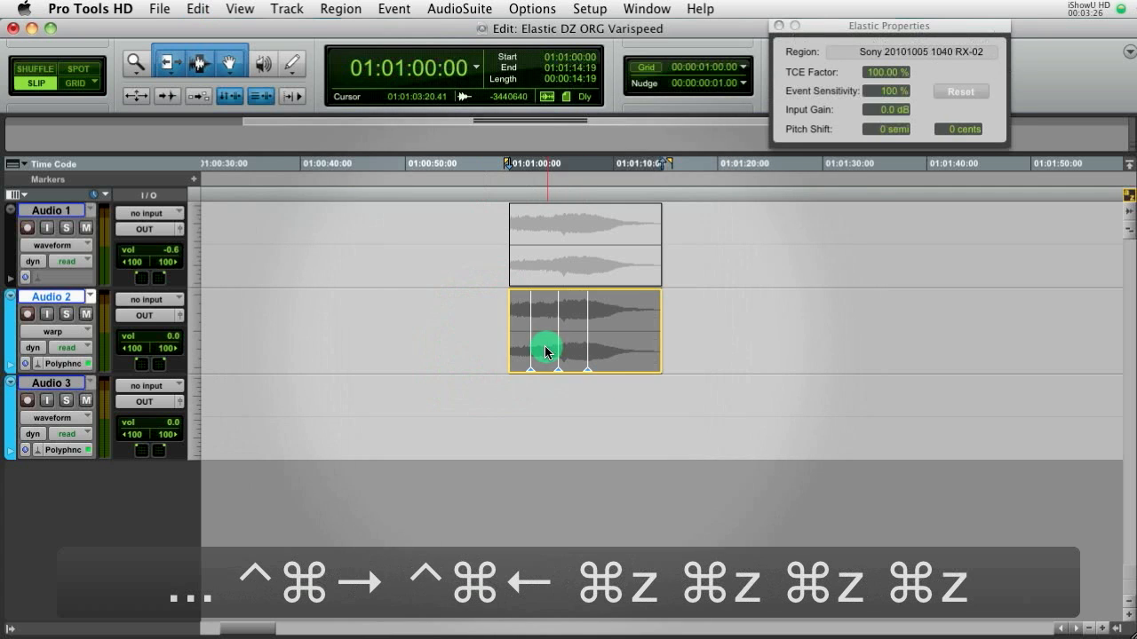
- Move the middle warp marker on Audio 2 slightly earlier and select the whole region
left_click(499, 417)
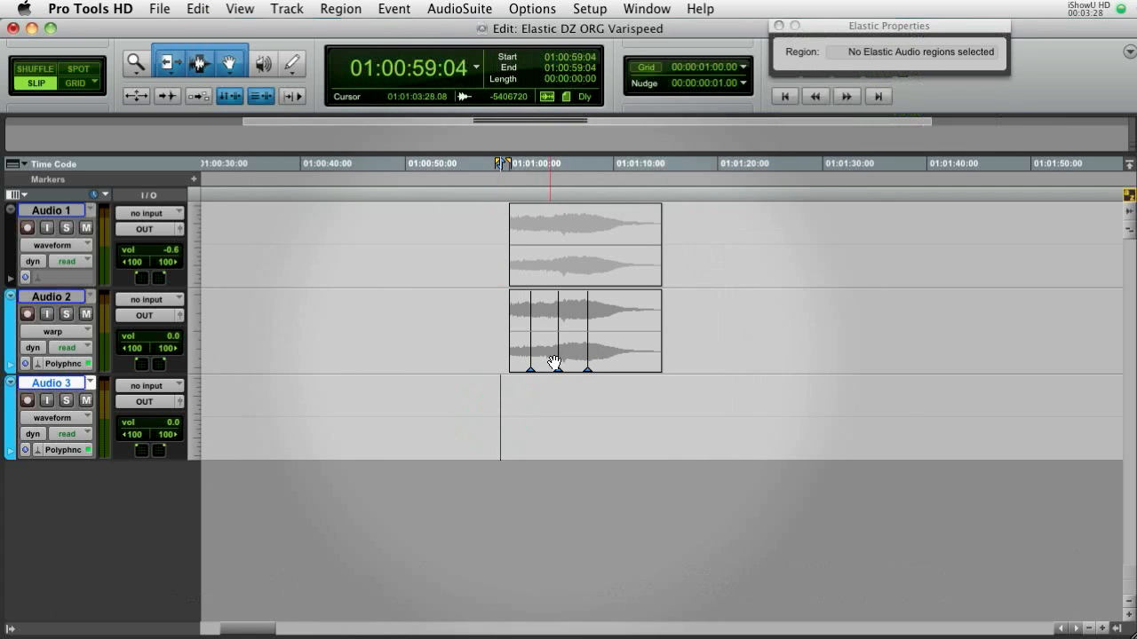
left_click_drag(557, 350, 549, 341)
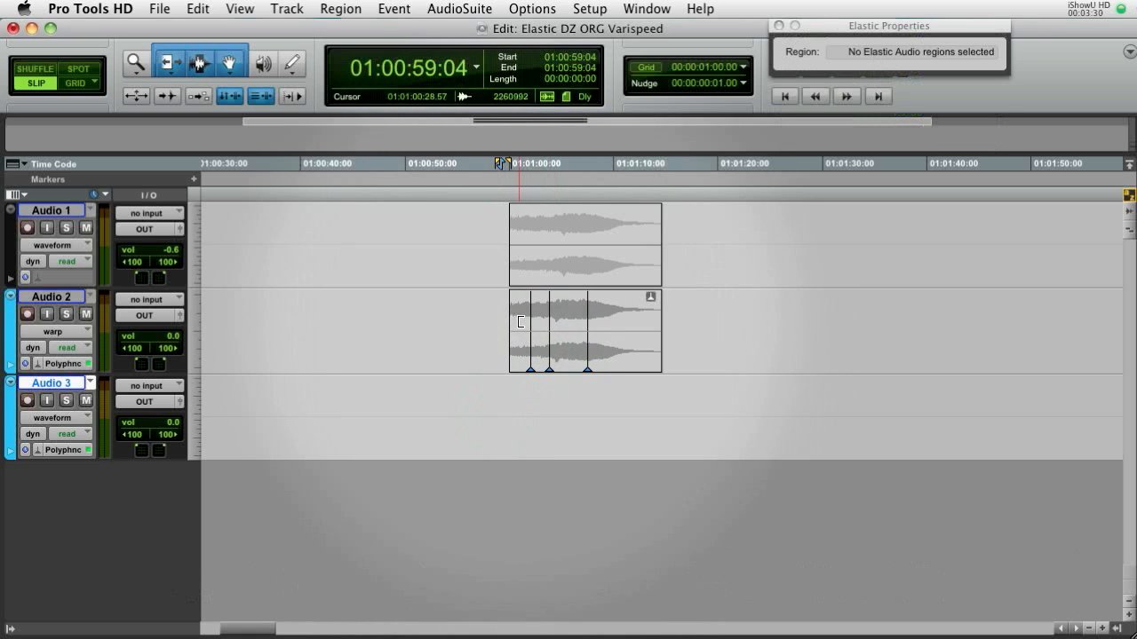
left_click(521, 320)
key("z")
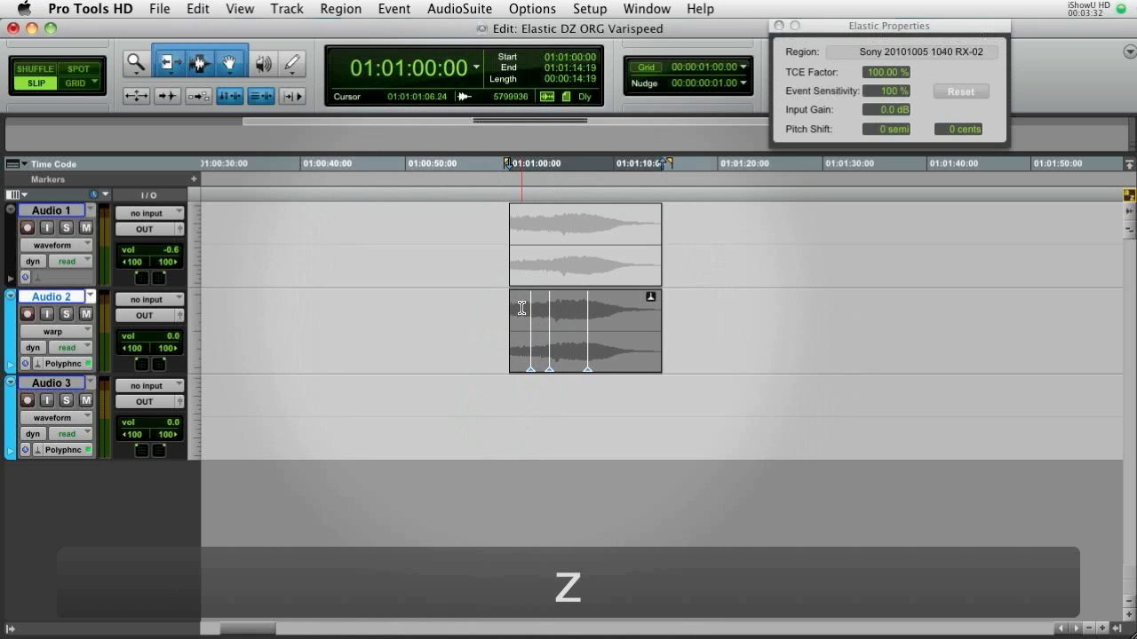
- Play the warped Audio 2 region from 01:01:01:06 under the Polyphonic algorithm
left_click(522, 308)
key("space")
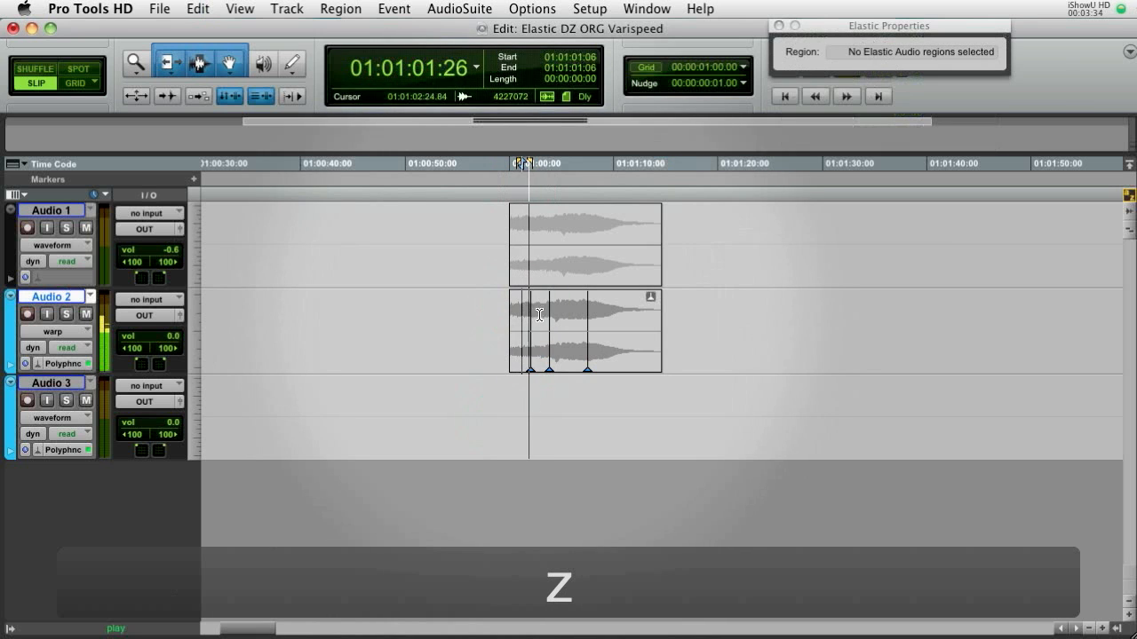
key("space")
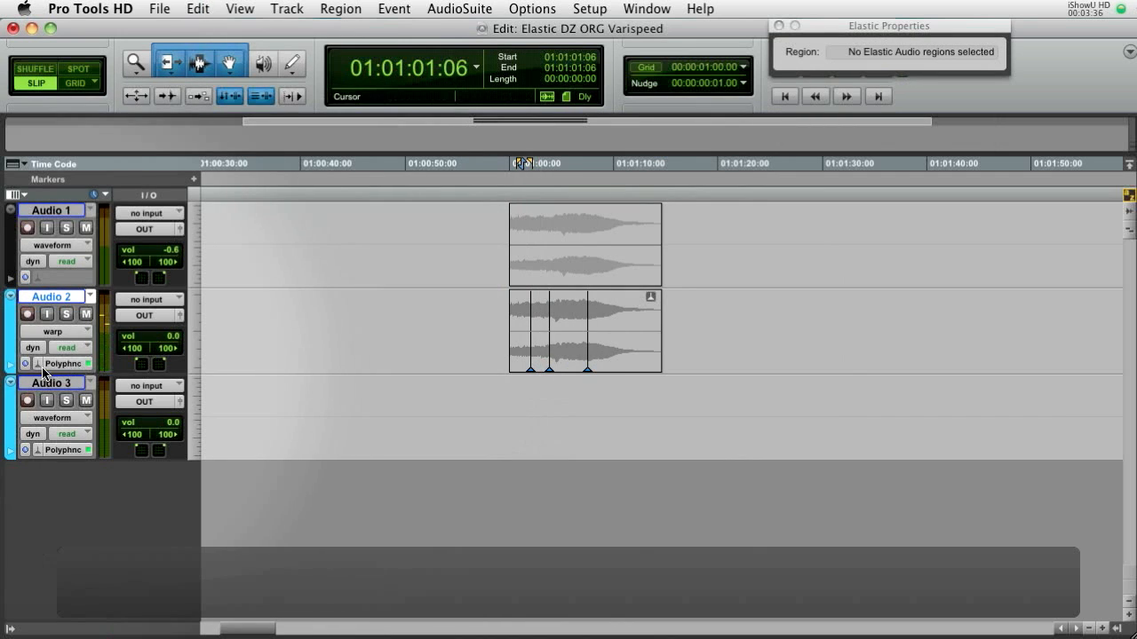
- Switch Audio 2's Elastic Audio plug-in to Varispeed and play the warped region from the same position
left_click_drag(41, 369, 51, 404)
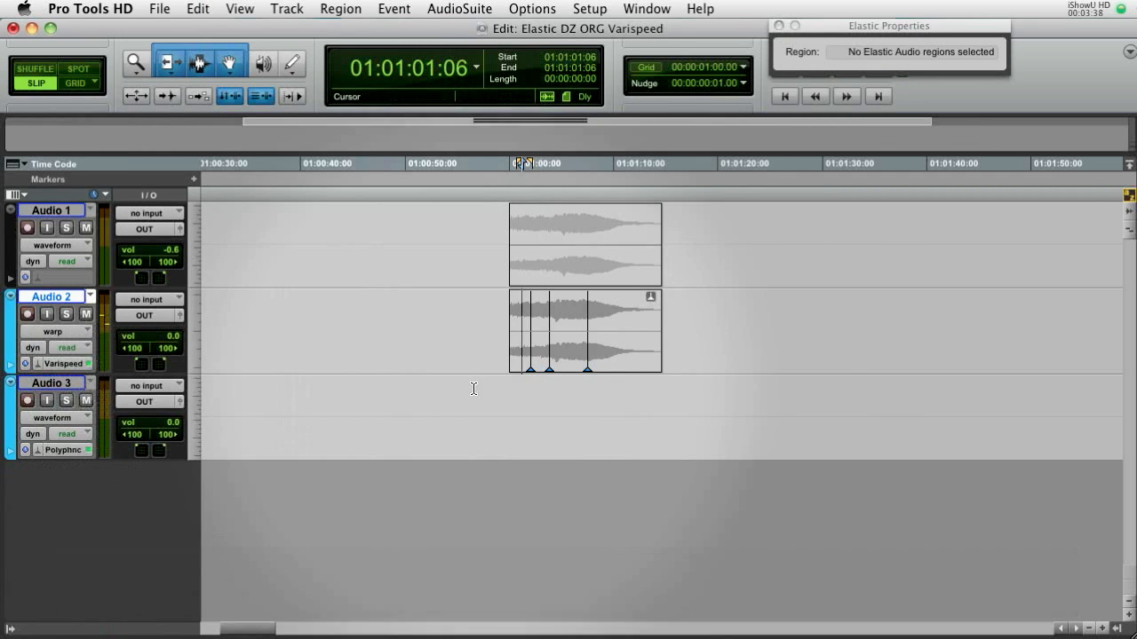
key("space")
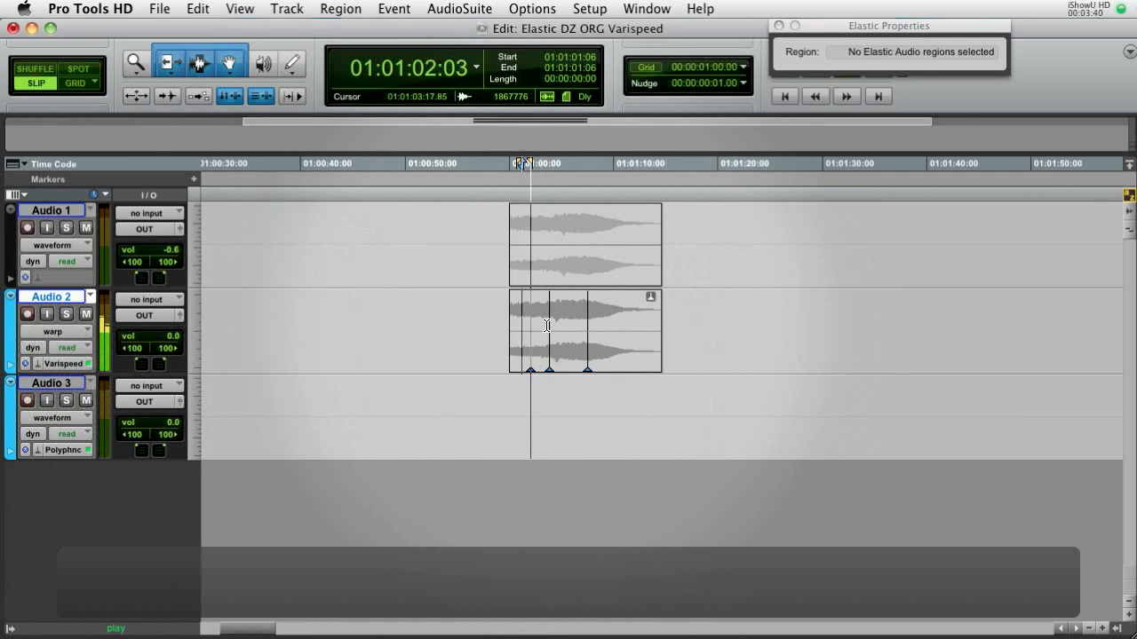
left_click(531, 317)
key("space")
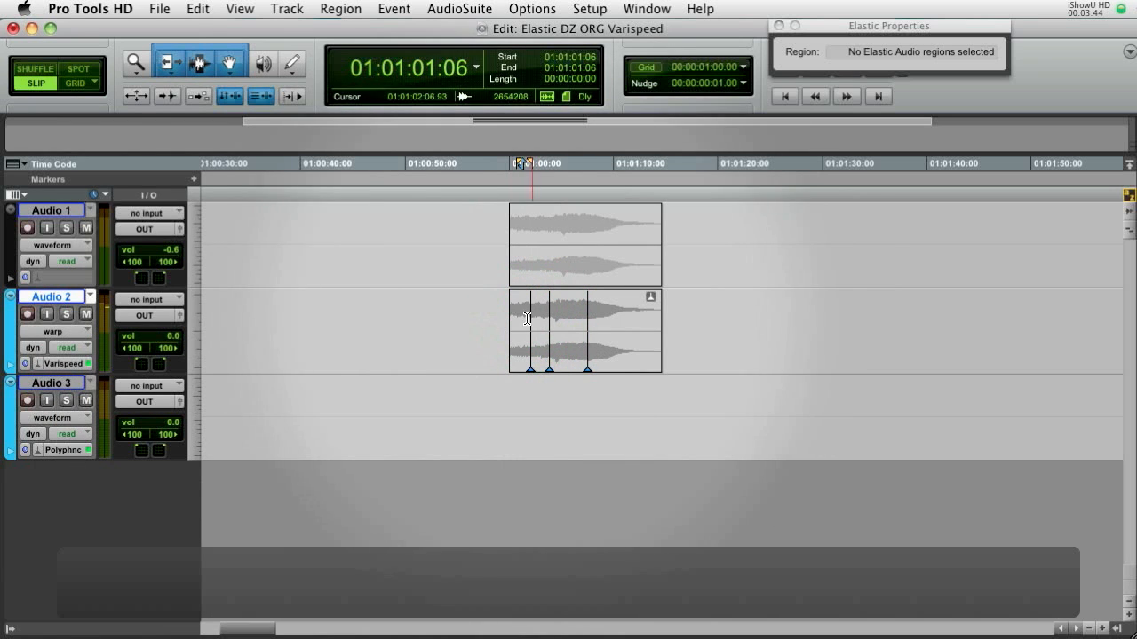
- Return Audio 2's Elastic Audio plug-in to Polyphonic and replay the warped region from 01:01:01:06 for comparison
left_click(36, 366)
left_click_drag(36, 368, 65, 322)
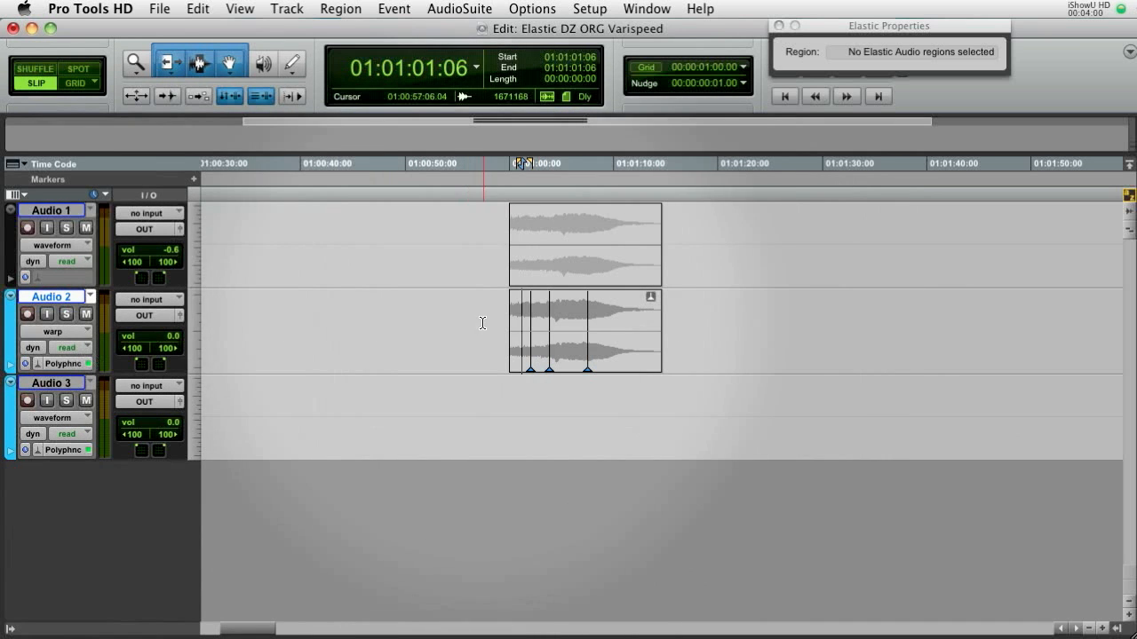
key("space")
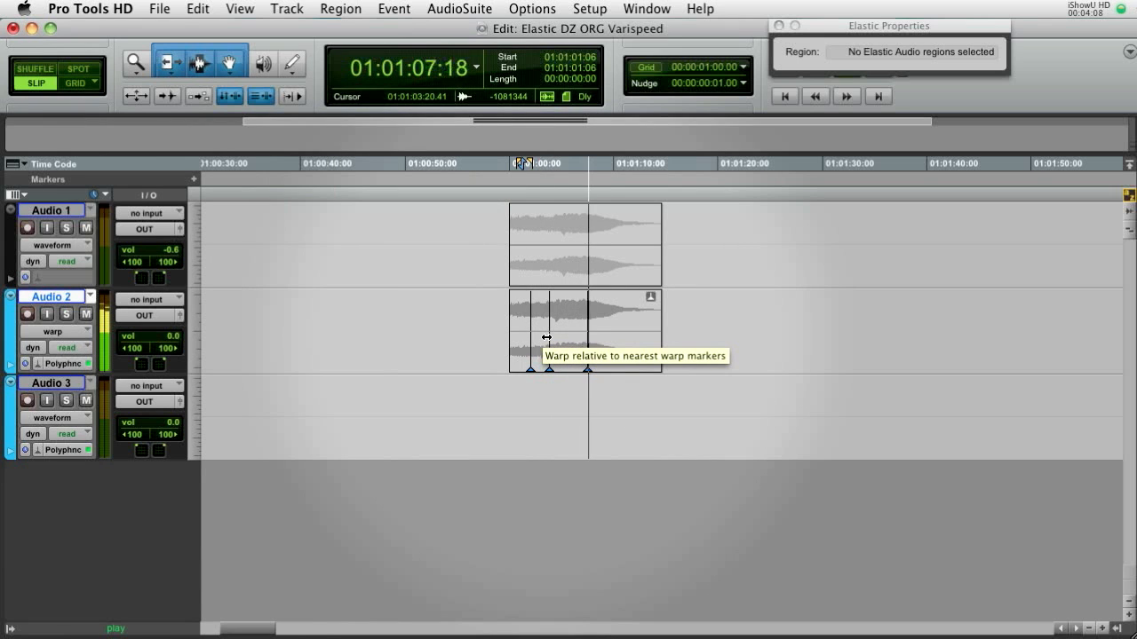
left_click(522, 314)
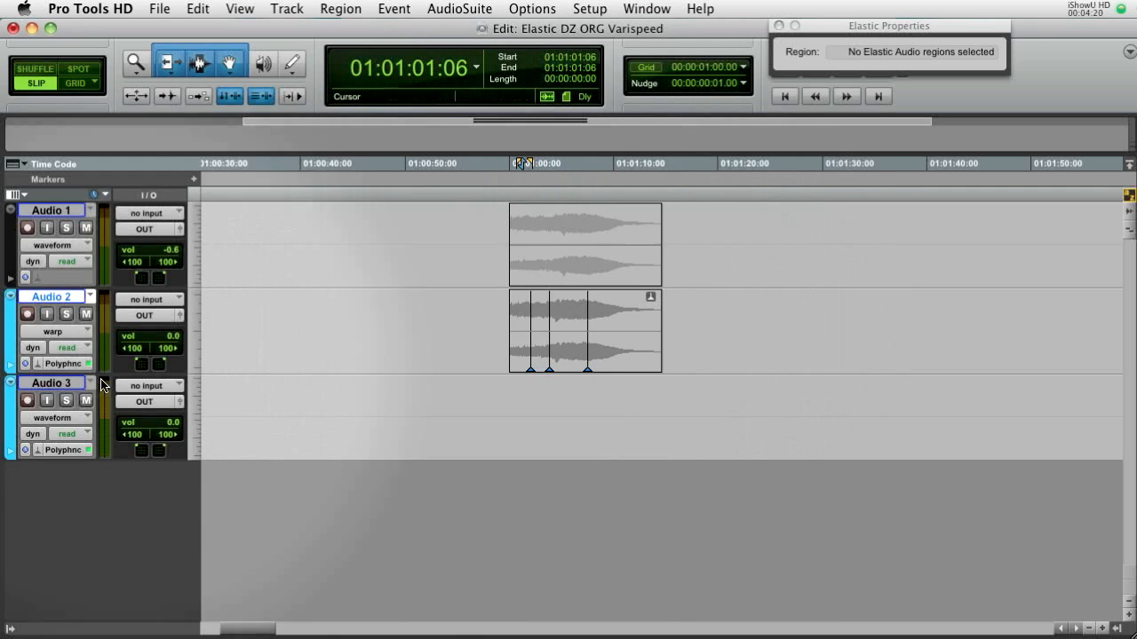
- Undo the recent Audio 2 edits back to the Polyphonic region without its marker move and three warp markers
key("super+z")
key("super+z")
key("super+z")
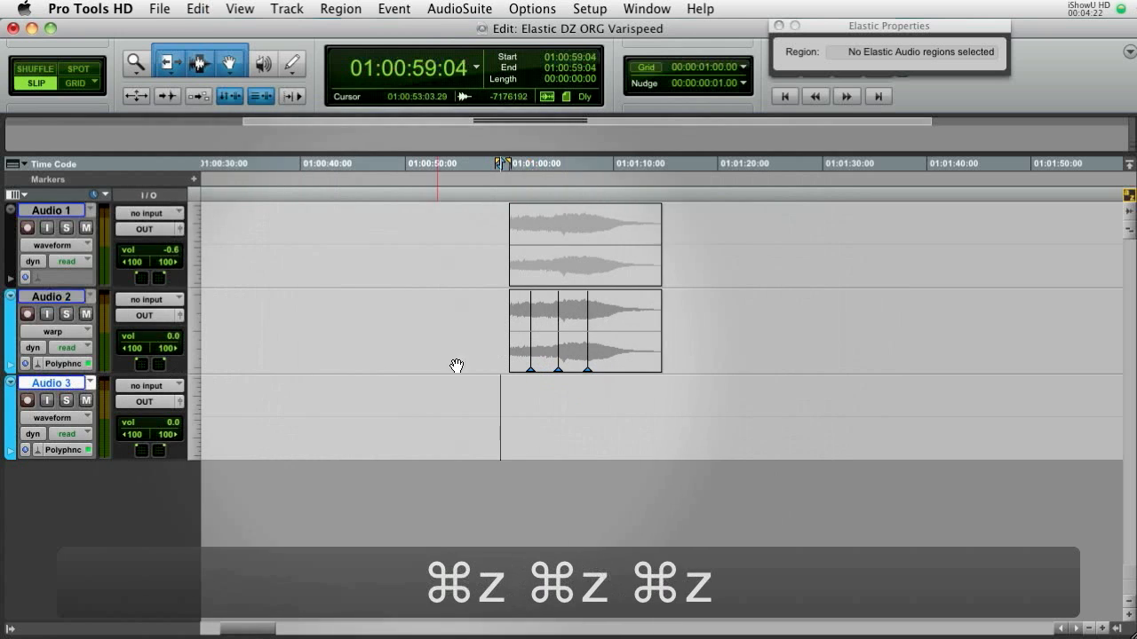
key("super+z")
key("super+z")
key("super+z")
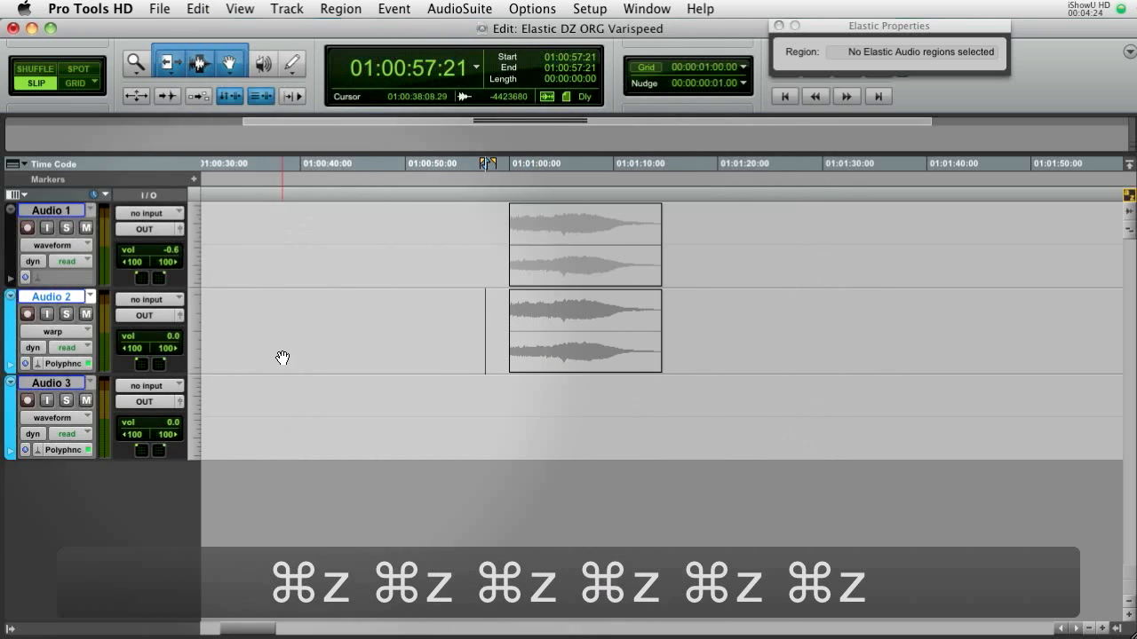
- Set Audio 2 to the Varispeed plug-in with its track in waveform view, and save the session
left_click(38, 364)
left_click(71, 414)
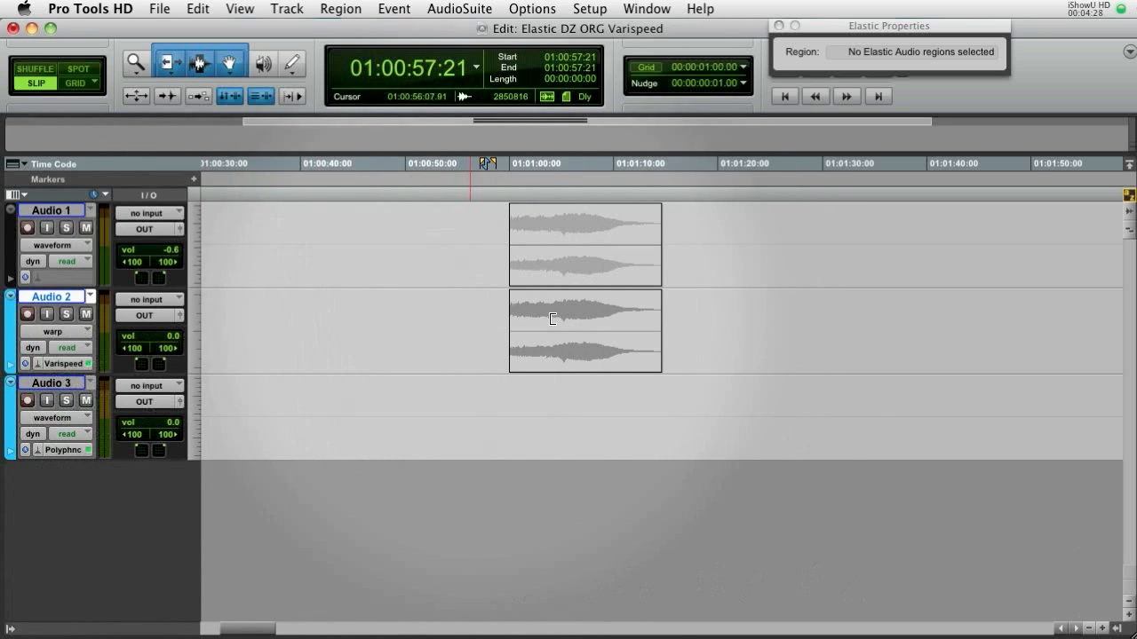
key("ctrl+super+Right")
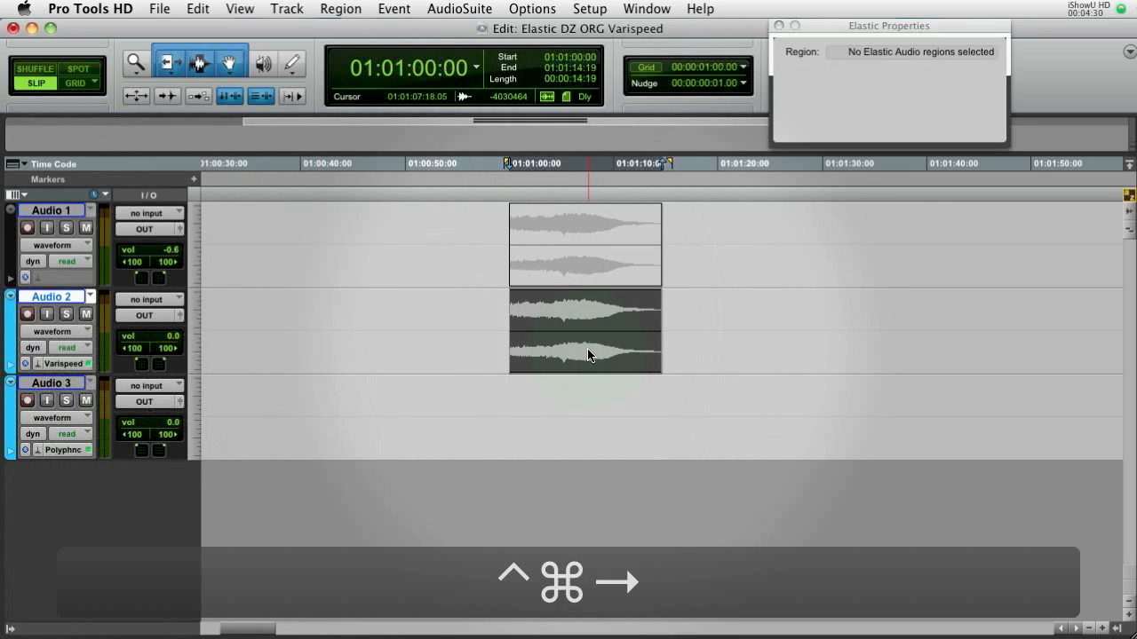
key("super+s")
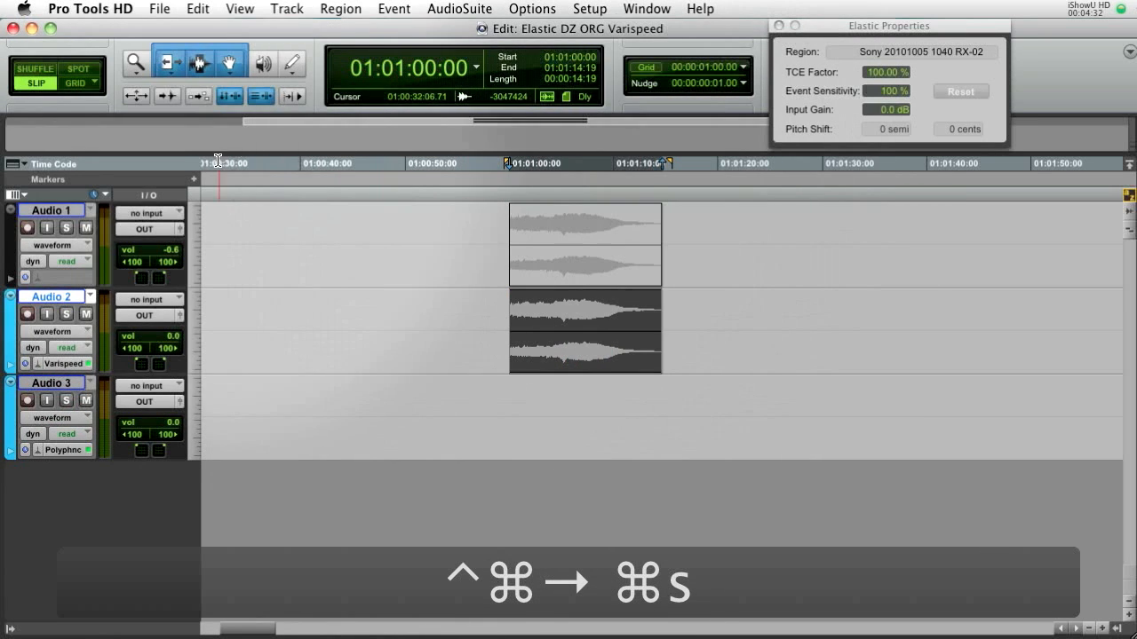
- Display the Tempo ruler with its tempo editor expanded and select the Pencil tool
left_click(27, 169)
left_click(43, 282)
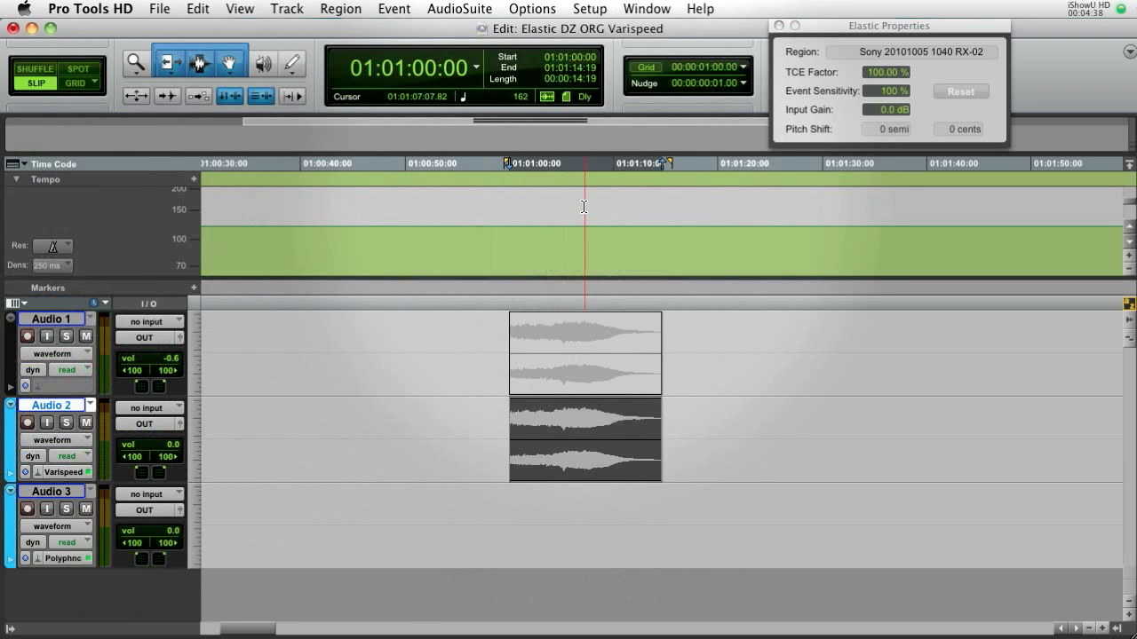
left_click(294, 62)
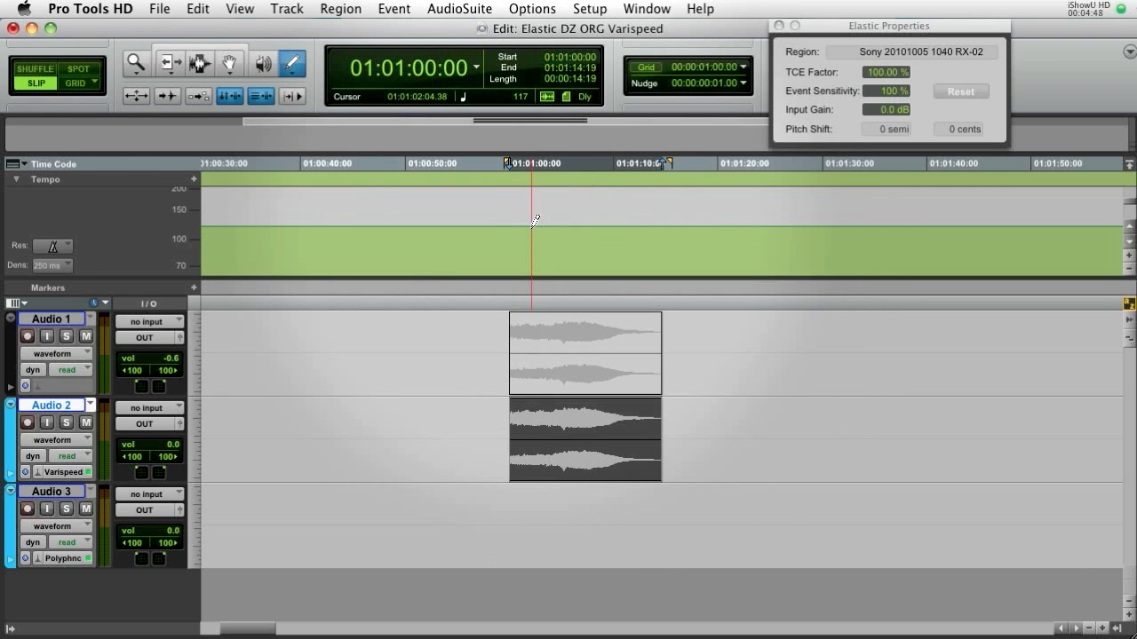
- Open the Transport window, check its MIDI Controls display option, turn on the Conductor for the tempo map and close the window
key("super+1")
left_click(825, 343)
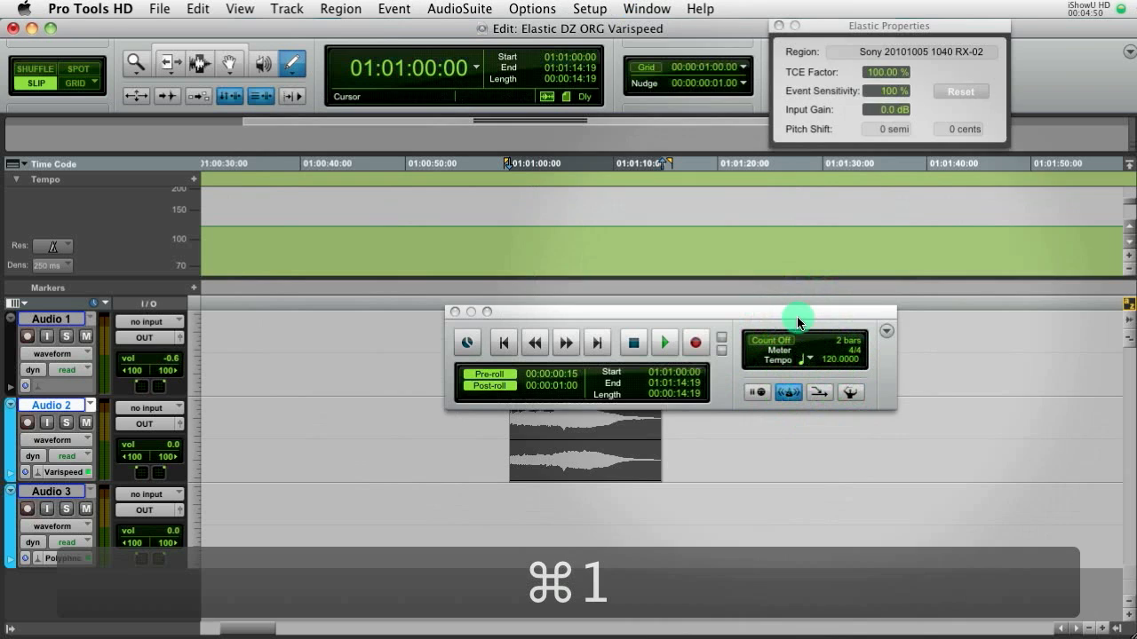
left_click_drag(797, 317, 818, 293)
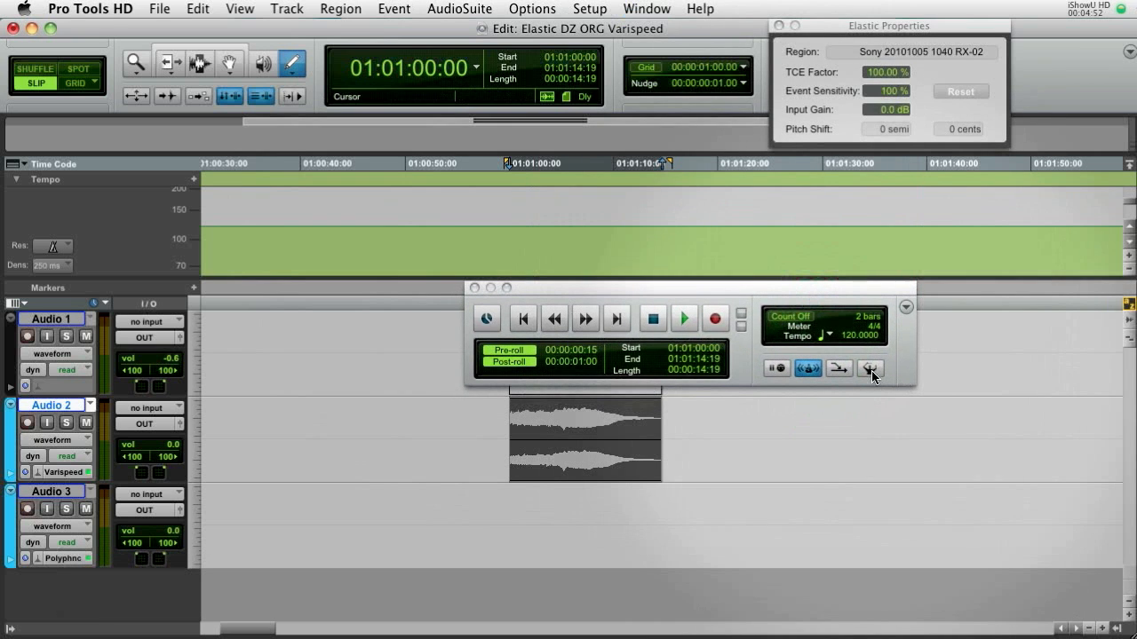
left_click_drag(784, 286, 806, 290)
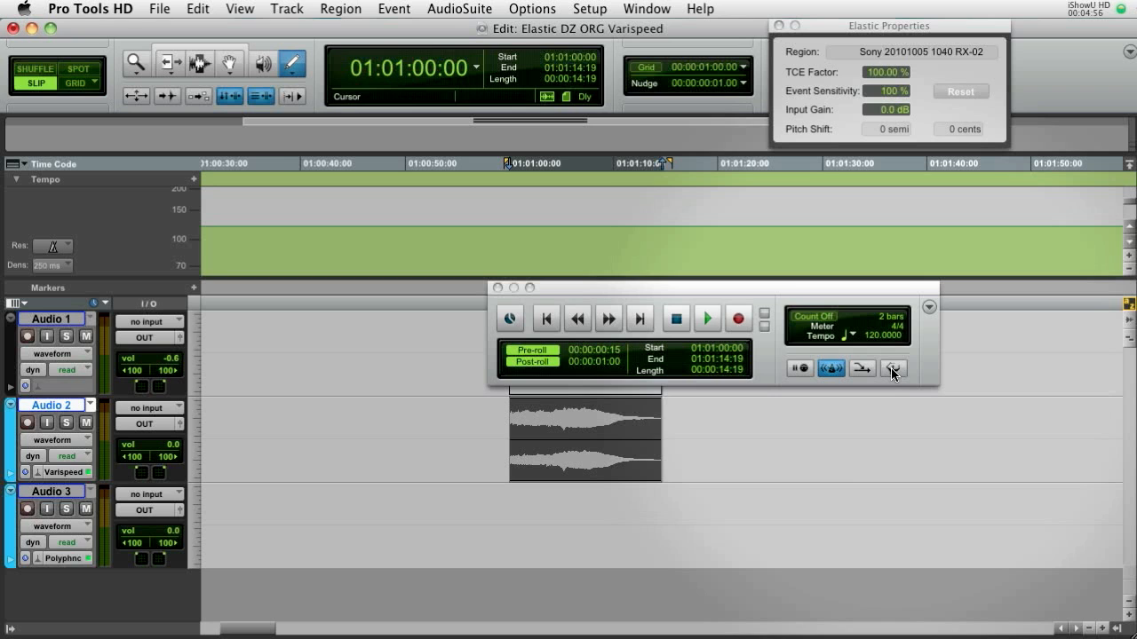
left_click(928, 306)
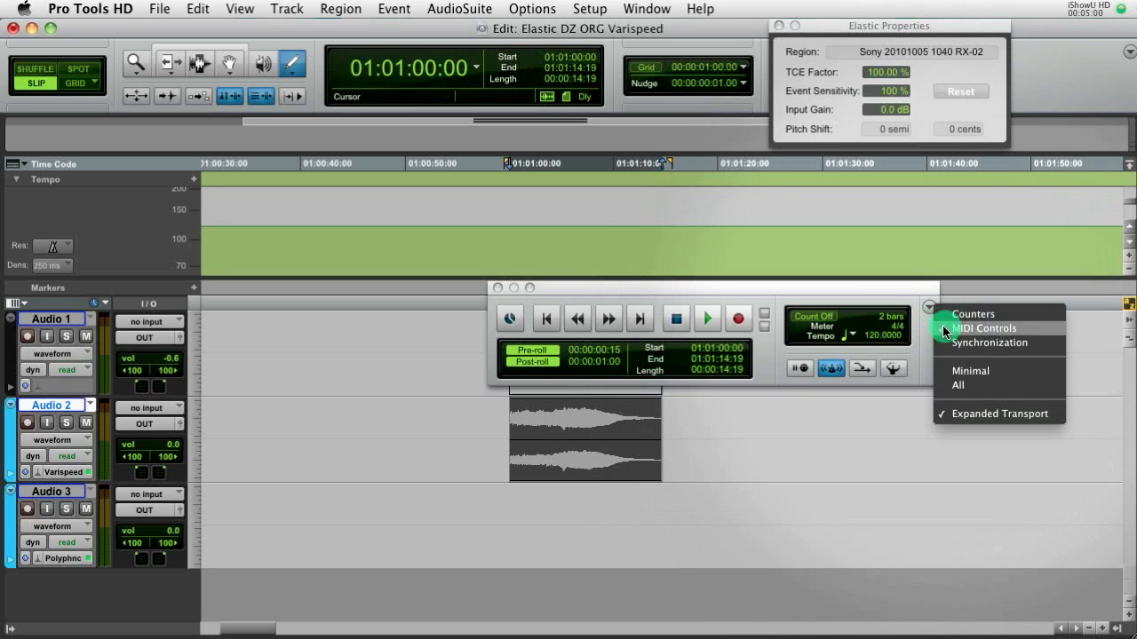
left_click(945, 329)
left_click(927, 306)
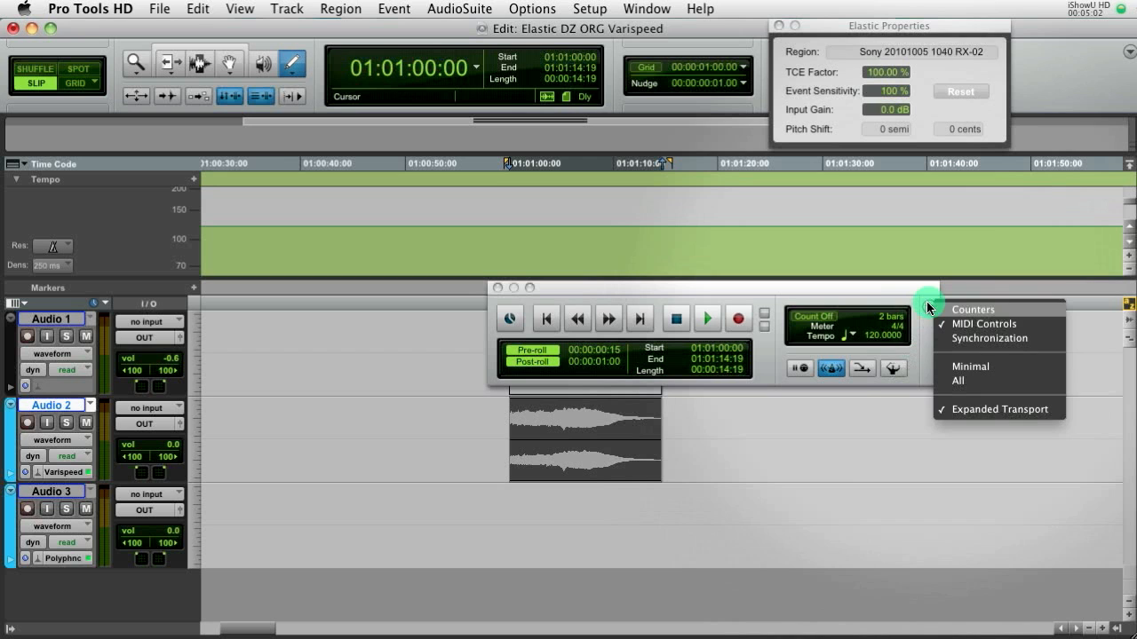
left_click(913, 313)
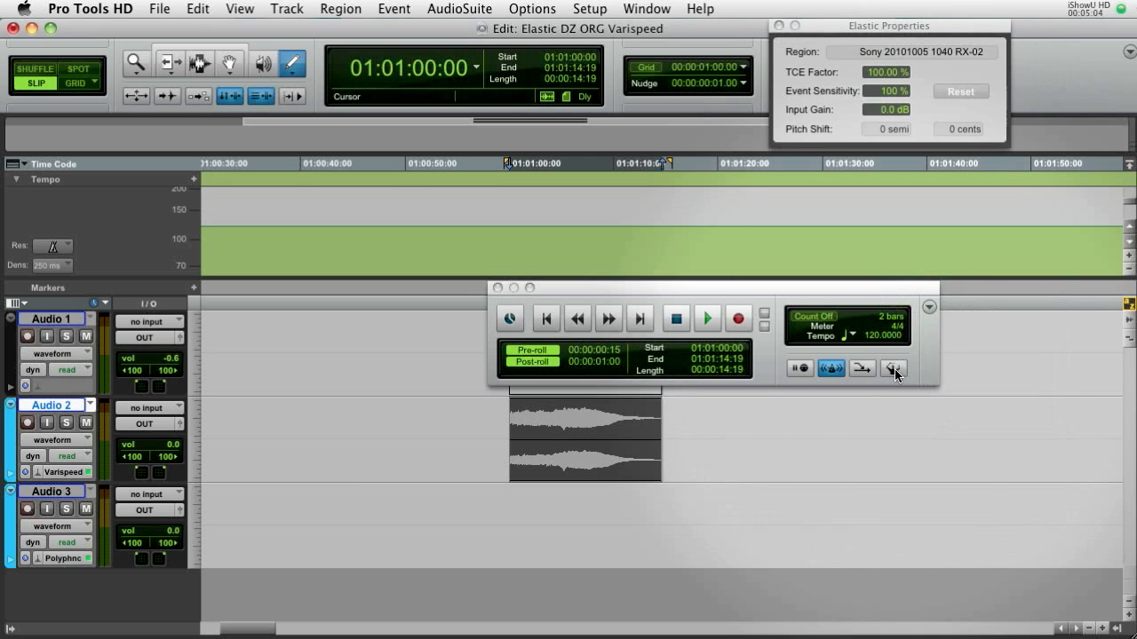
left_click(894, 369)
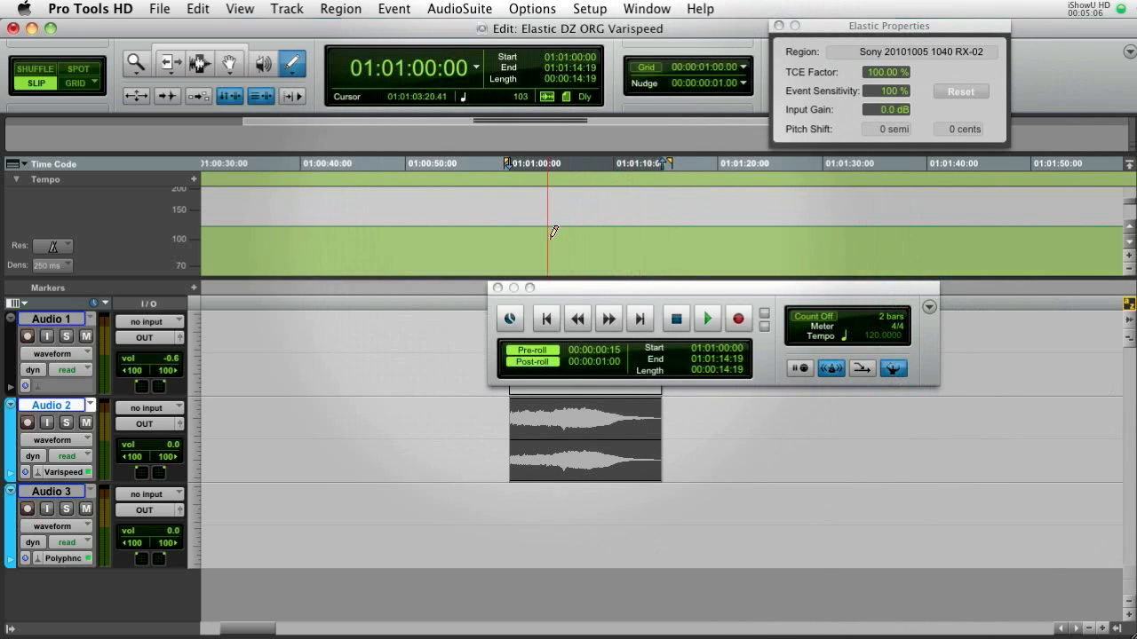
left_click(496, 286)
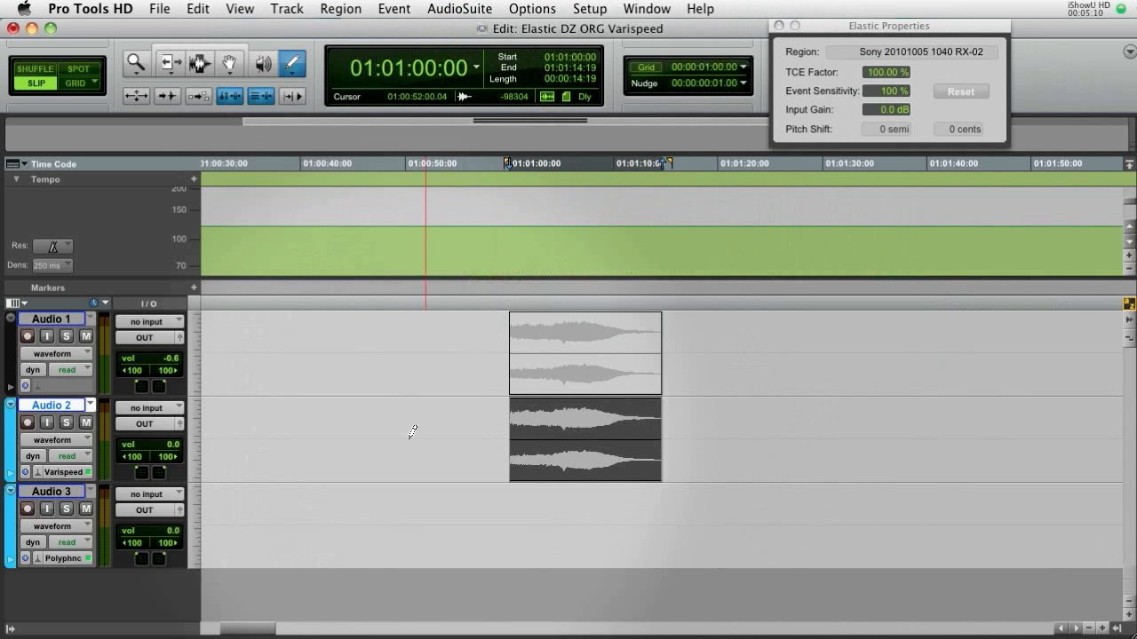
- Change Audio 2's timebase from Samples to Ticks
left_click(25, 474)
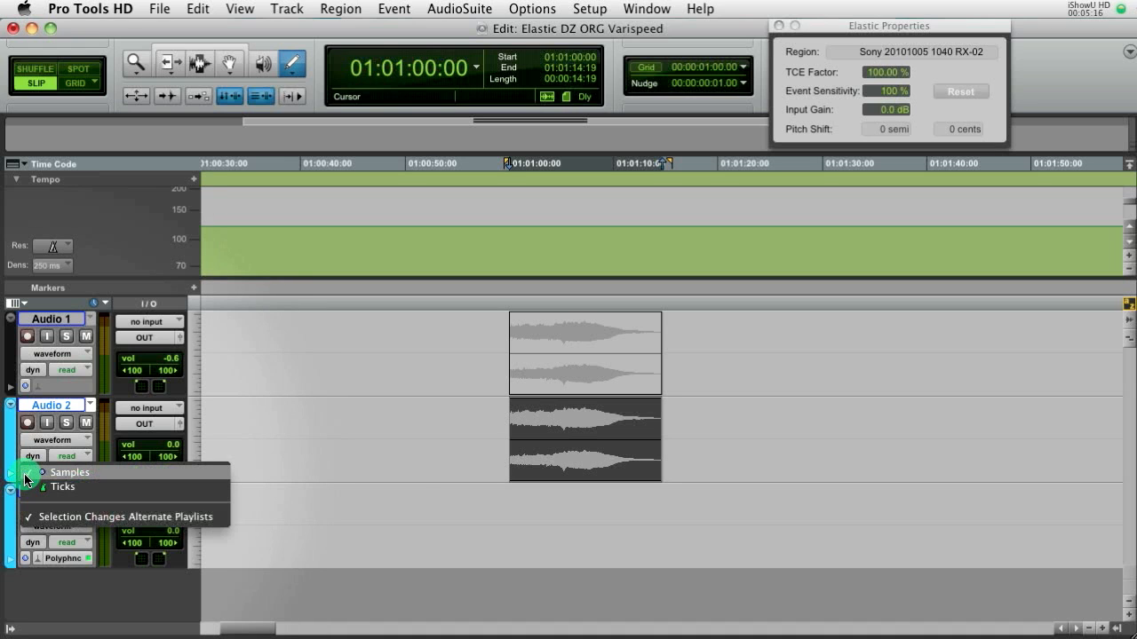
left_click(89, 489)
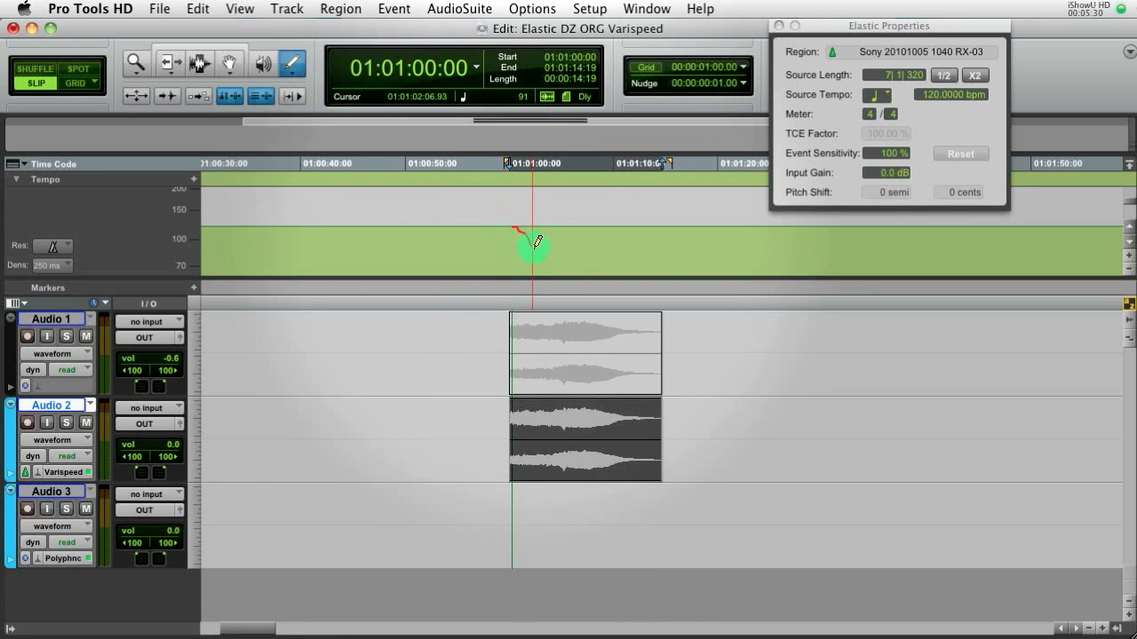
- Draw a tempo curve falling to about 82 BPM over the start of the Audio 2 region and play it
left_click_drag(550, 248, 550, 260)
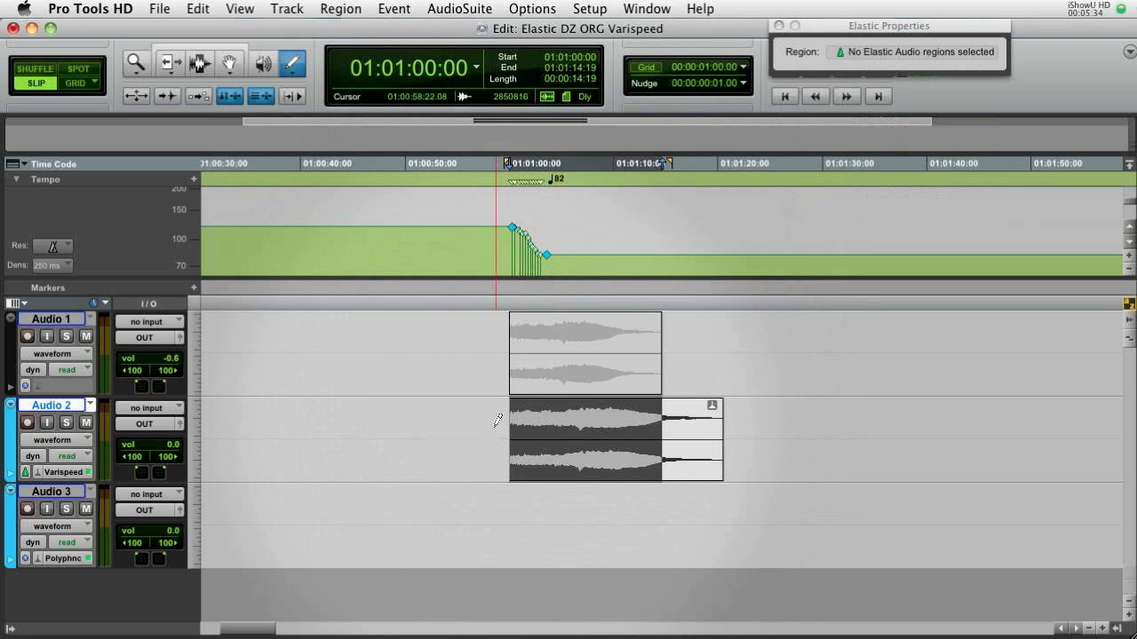
key("space")
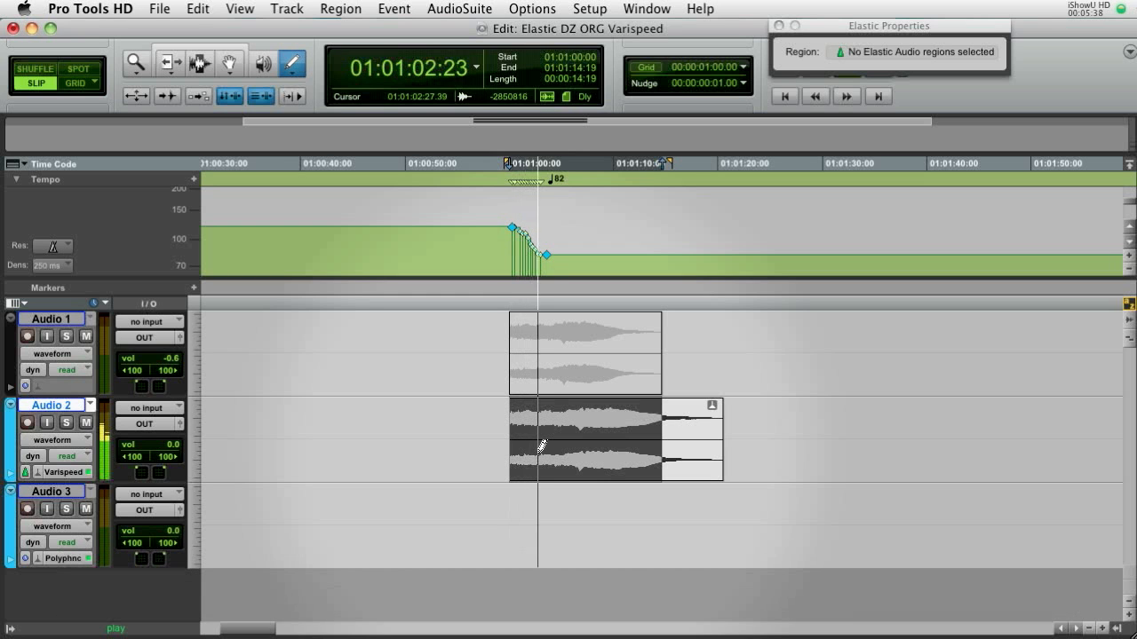
left_click(547, 324)
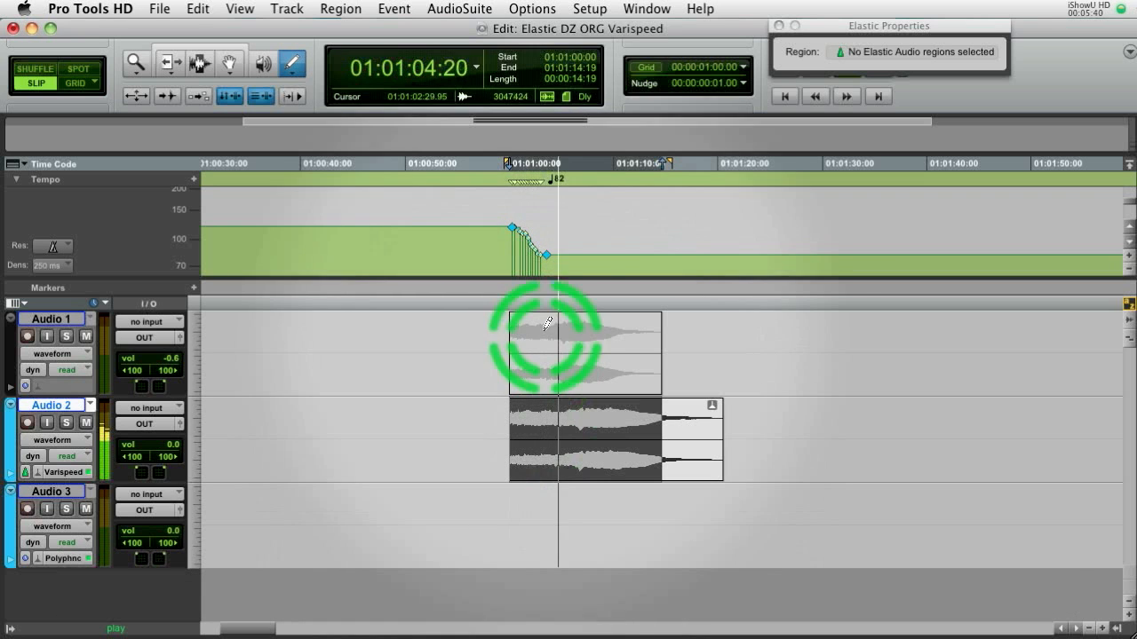
key("space")
- Draw a tempo rise to about 112 BPM after the dip and play Audio 2 from 01:01:01:19 with the Smart Tool active
left_click_drag(560, 248, 578, 232)
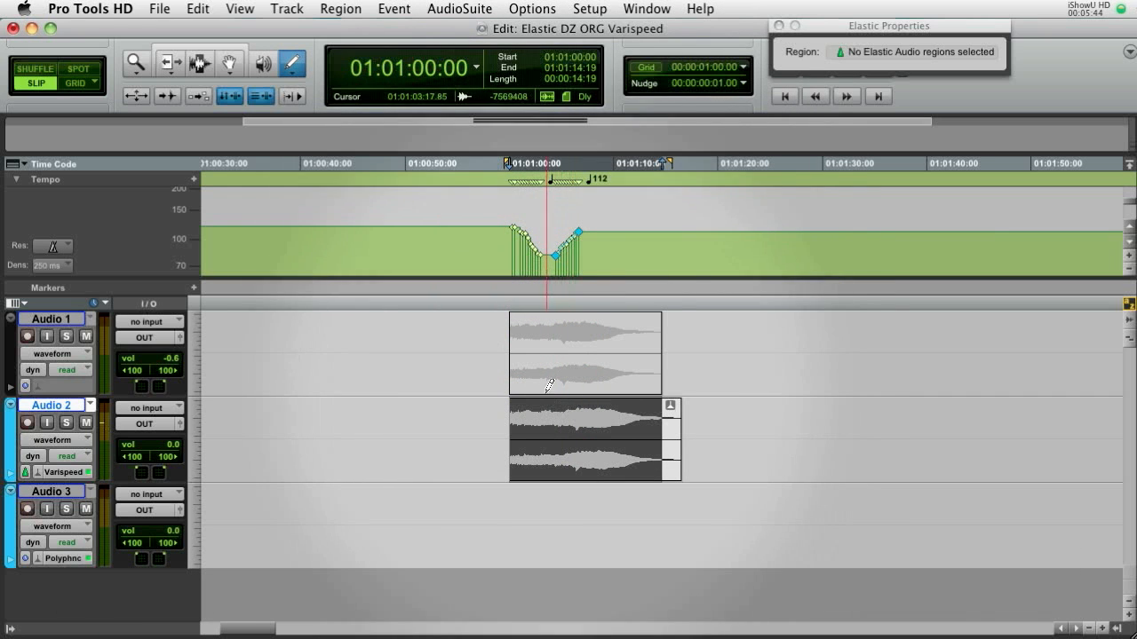
key("super+7")
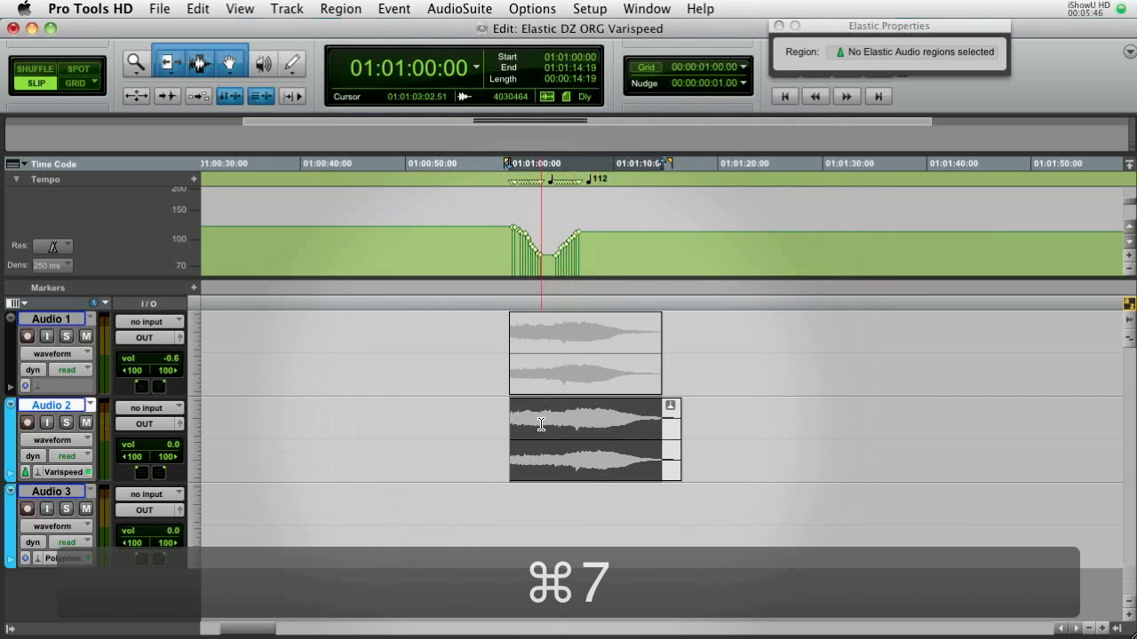
left_click(541, 424)
left_click(527, 422)
key("space")
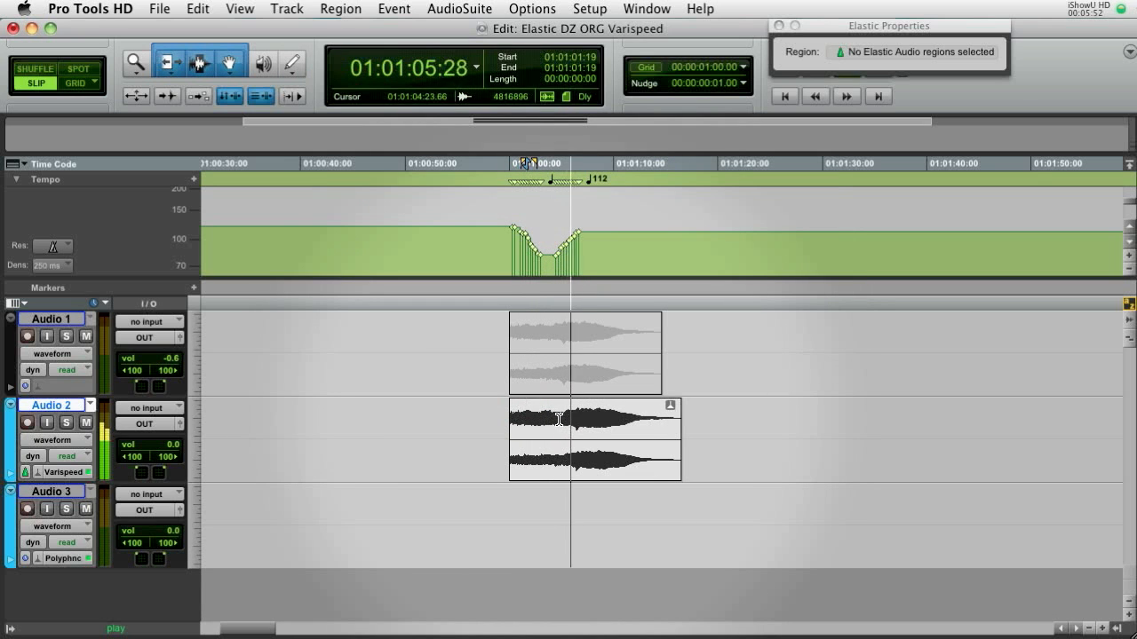
key("space")
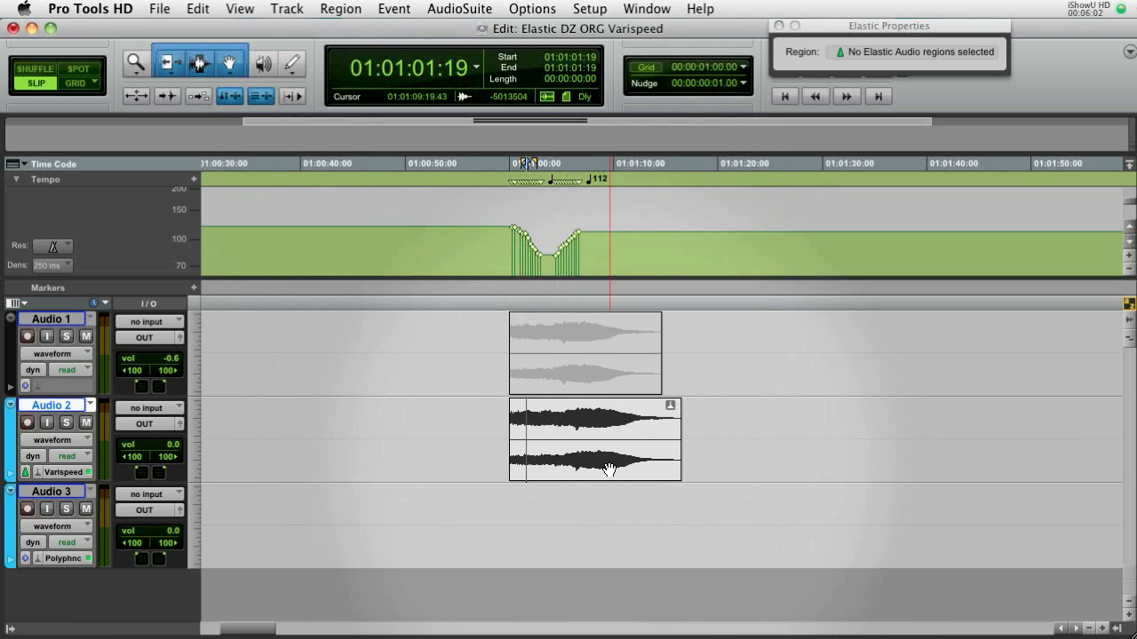
- Undo both drawn tempo curves
key("super+z")
key("super+z")
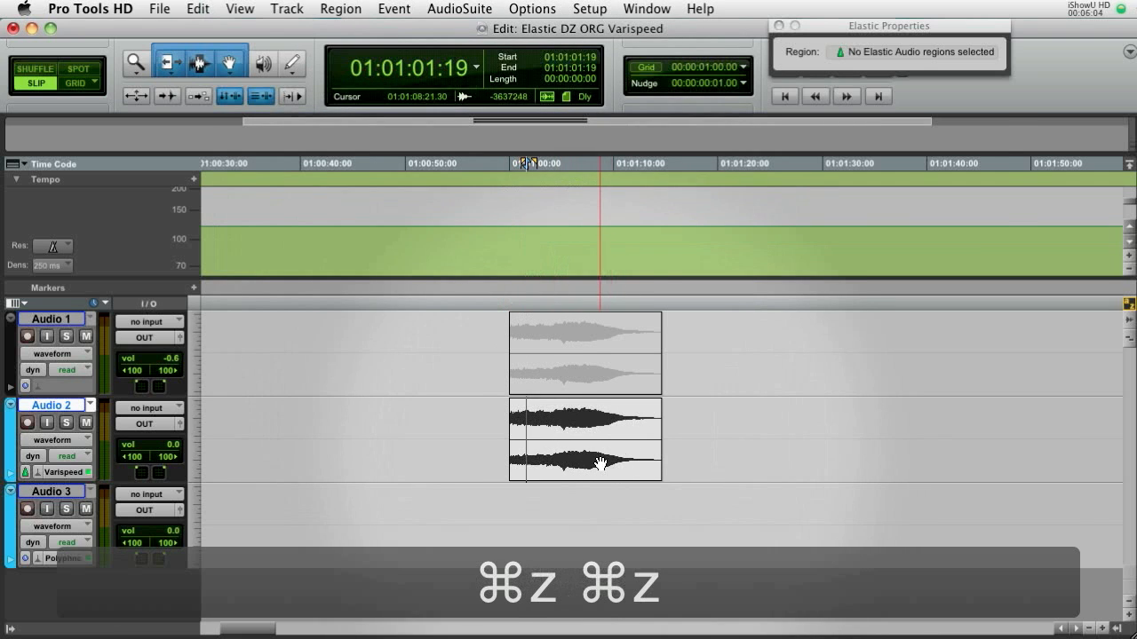
- Select the Audio 1 and Audio 2 regions, extend the selection to 01:01:18:12 and duplicate it
left_click(601, 463)
left_click(605, 379, "shift")
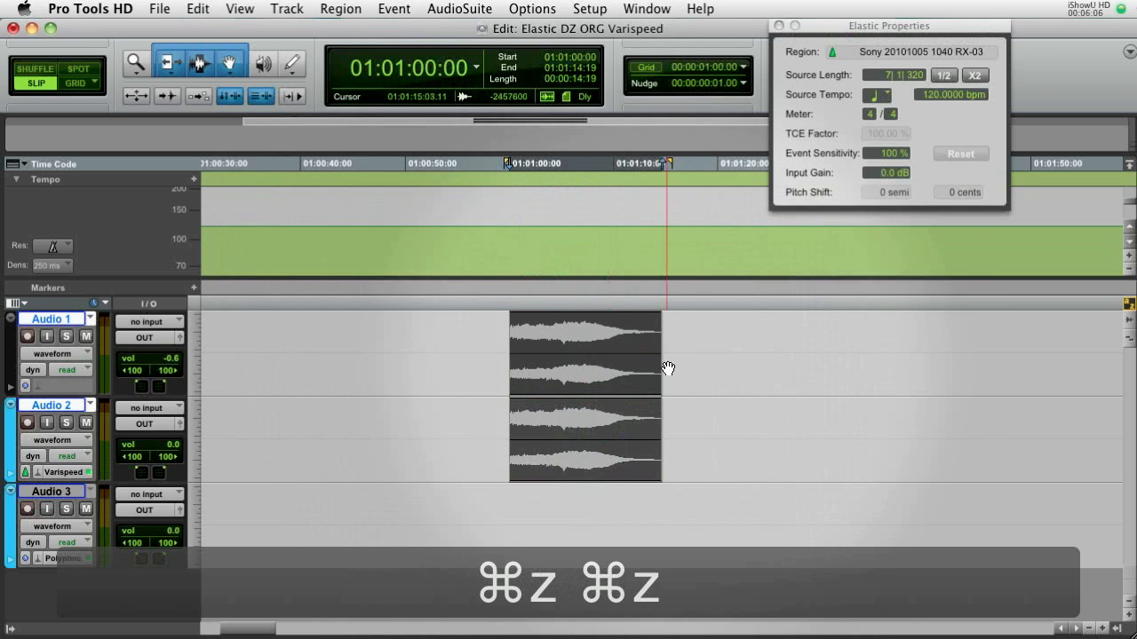
left_click(701, 344, "shift")
key("super+d")
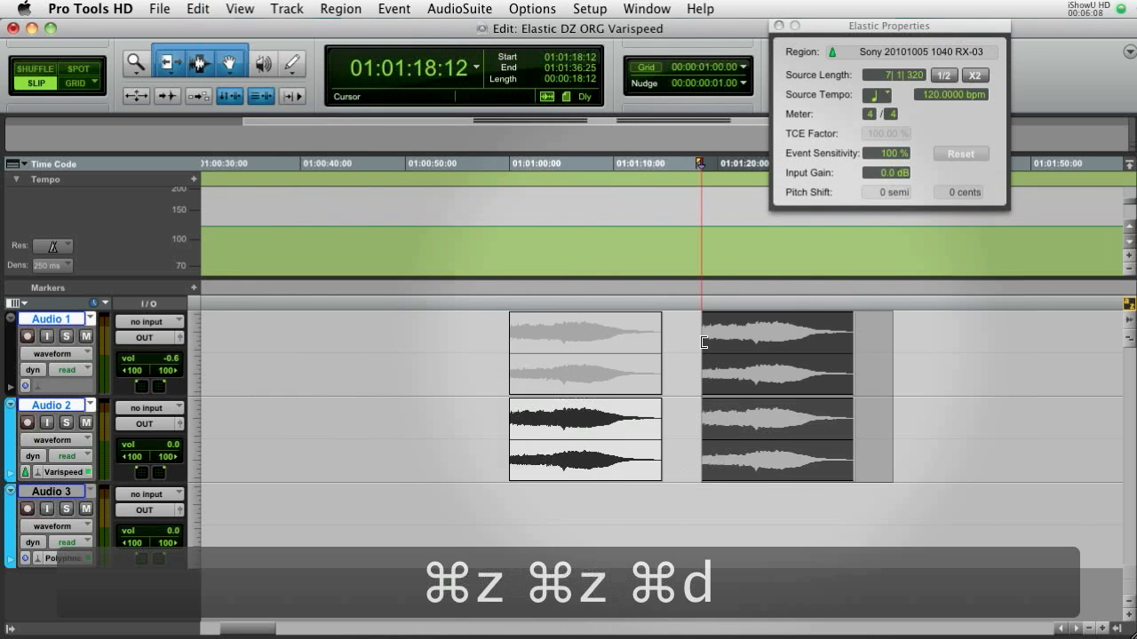
- Duplicate the selected Audio 1 and Audio 2 regions once more and select the first Audio 2 region
key("r")
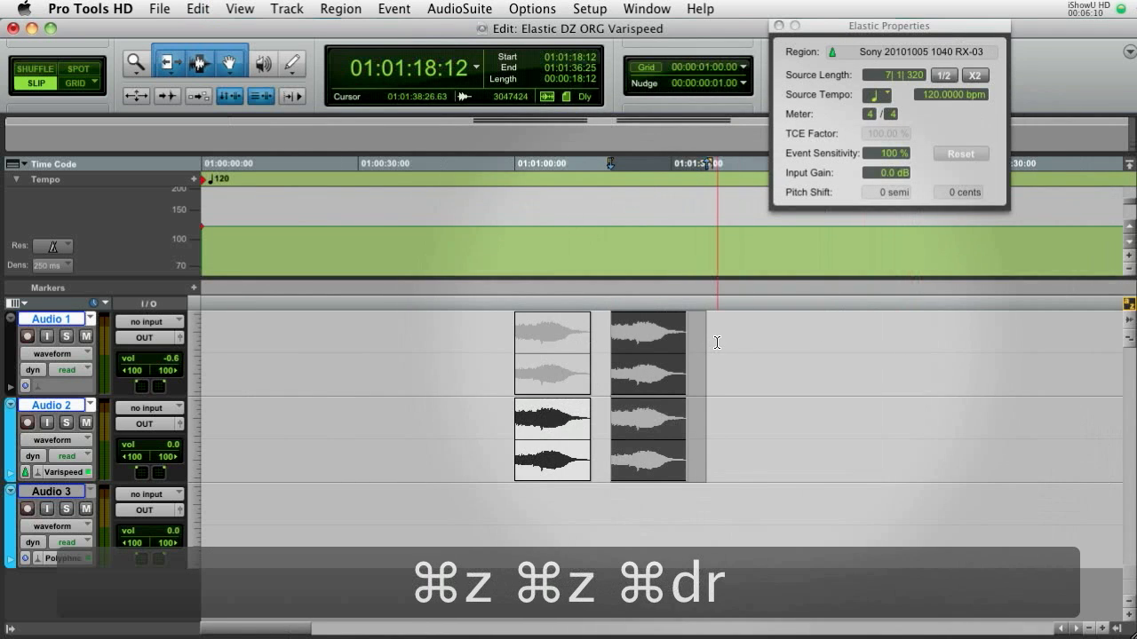
key("super+d")
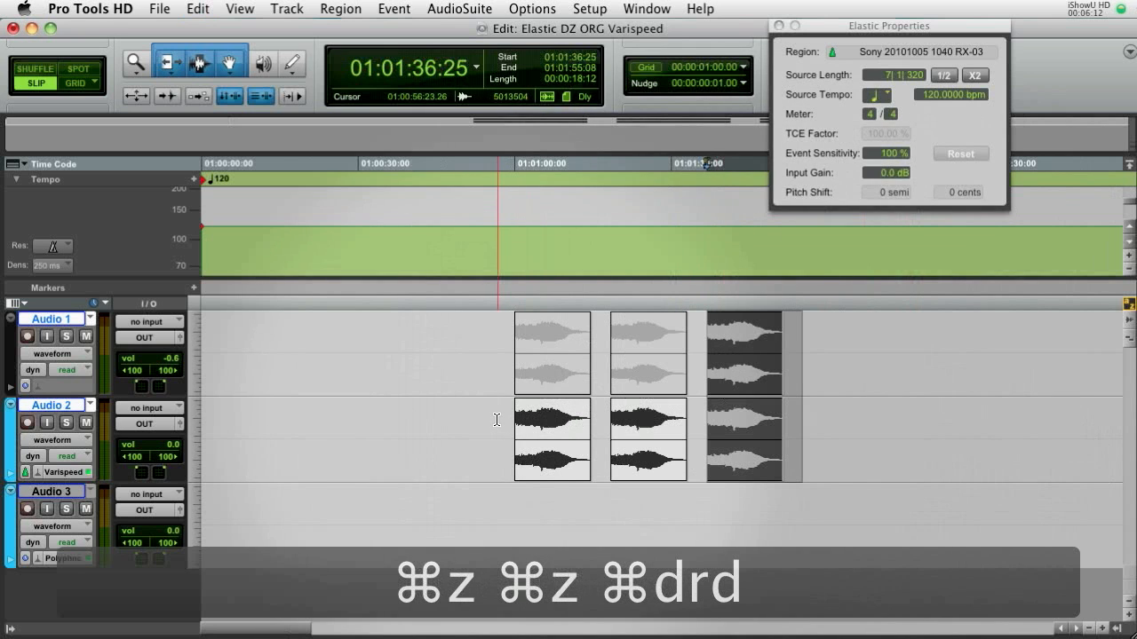
left_click(496, 420)
key("Tab")
left_click(543, 459)
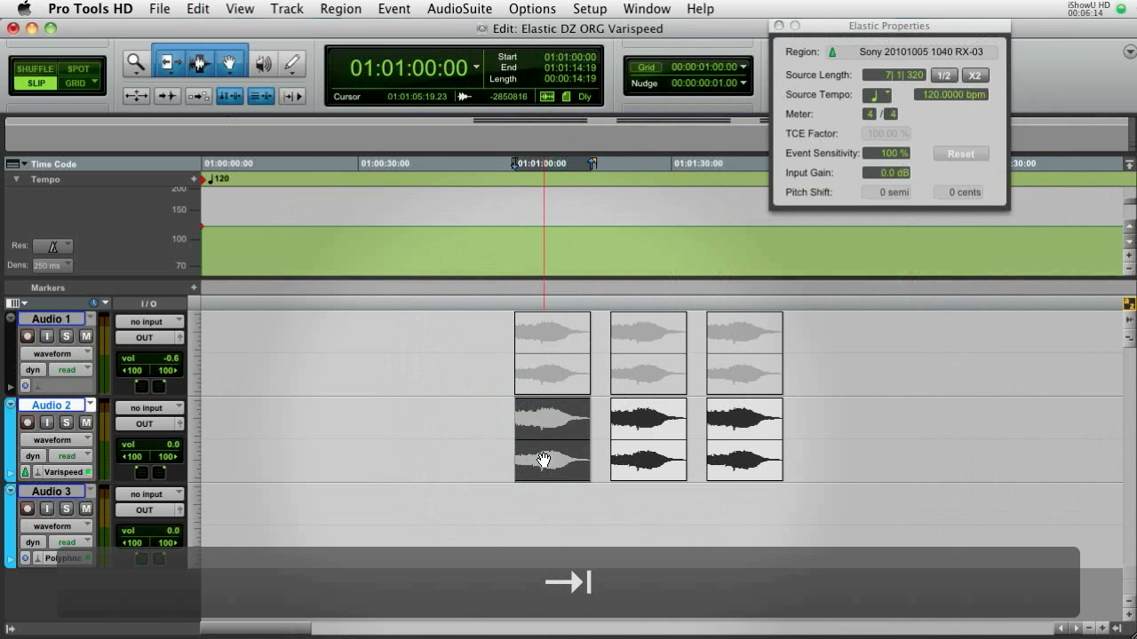
key("t")
key("r")
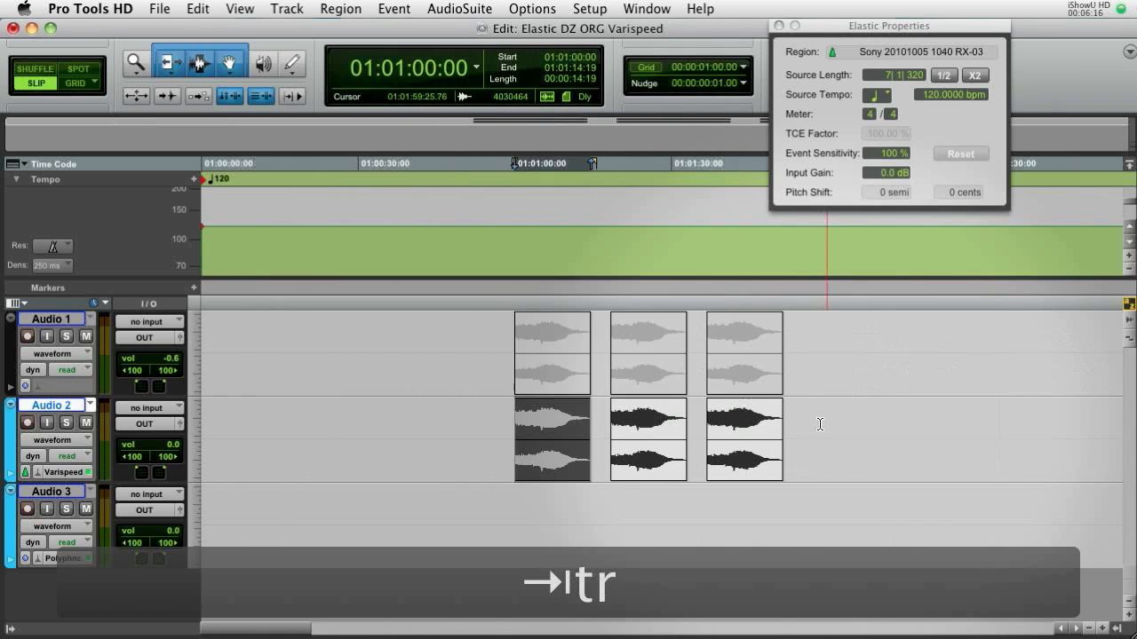
key("s")
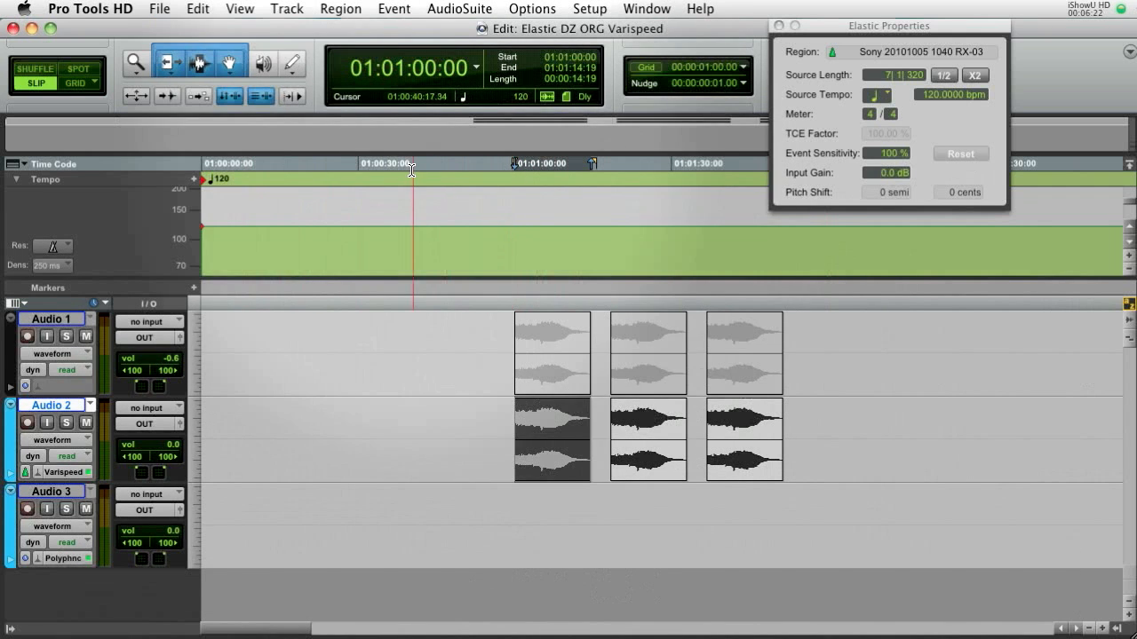
- Draw a tempo dip over the first Audio 2 region with the Pencil tool, falling to about 86 BPM and rising to 118.95 BPM
left_click(292, 65)
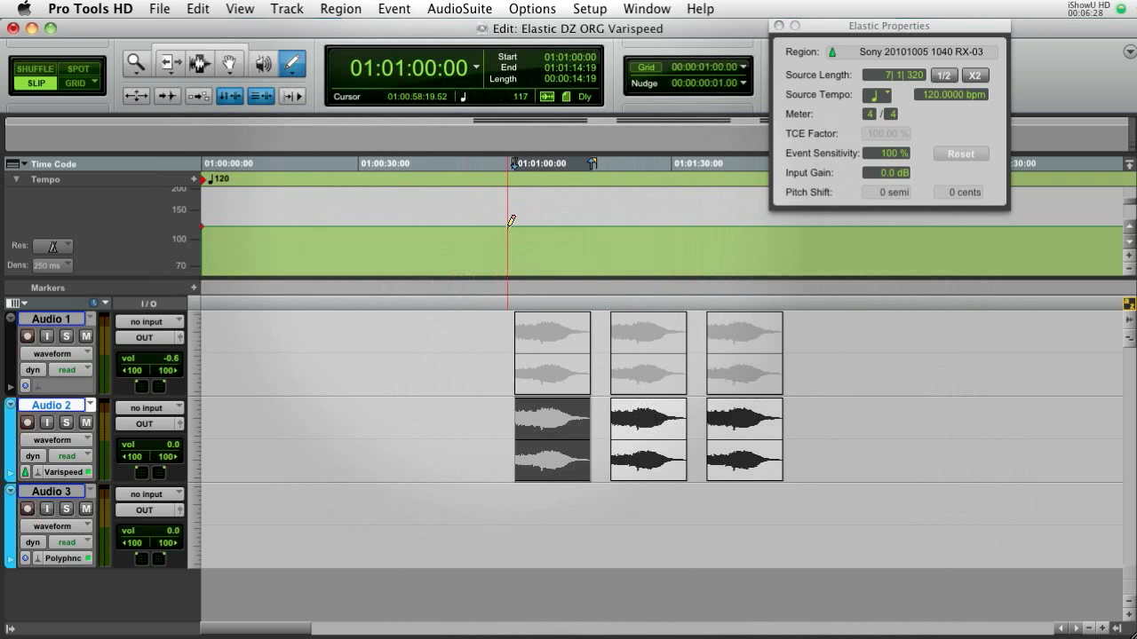
left_click_drag(523, 242, 520, 252)
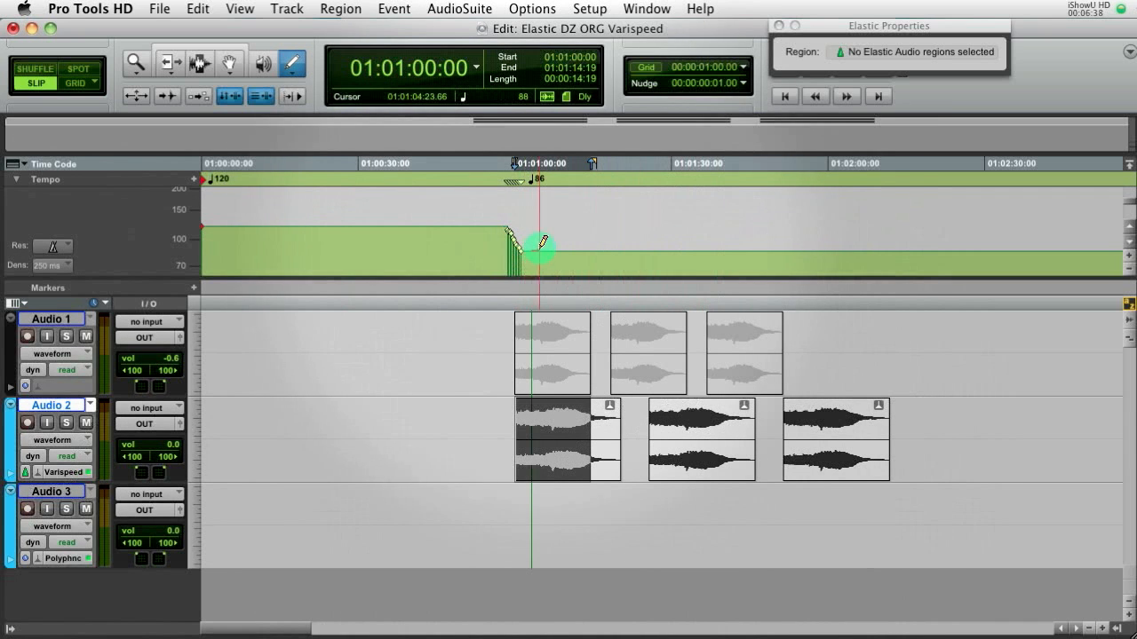
left_click_drag(550, 219, 548, 228)
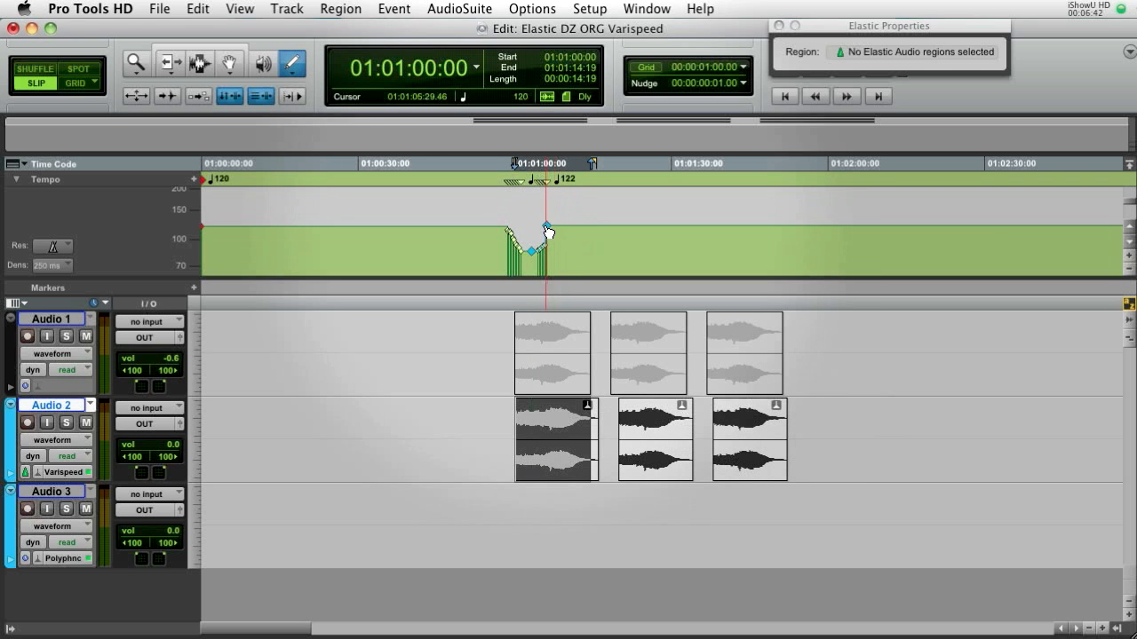
left_click_drag(548, 233, 550, 221)
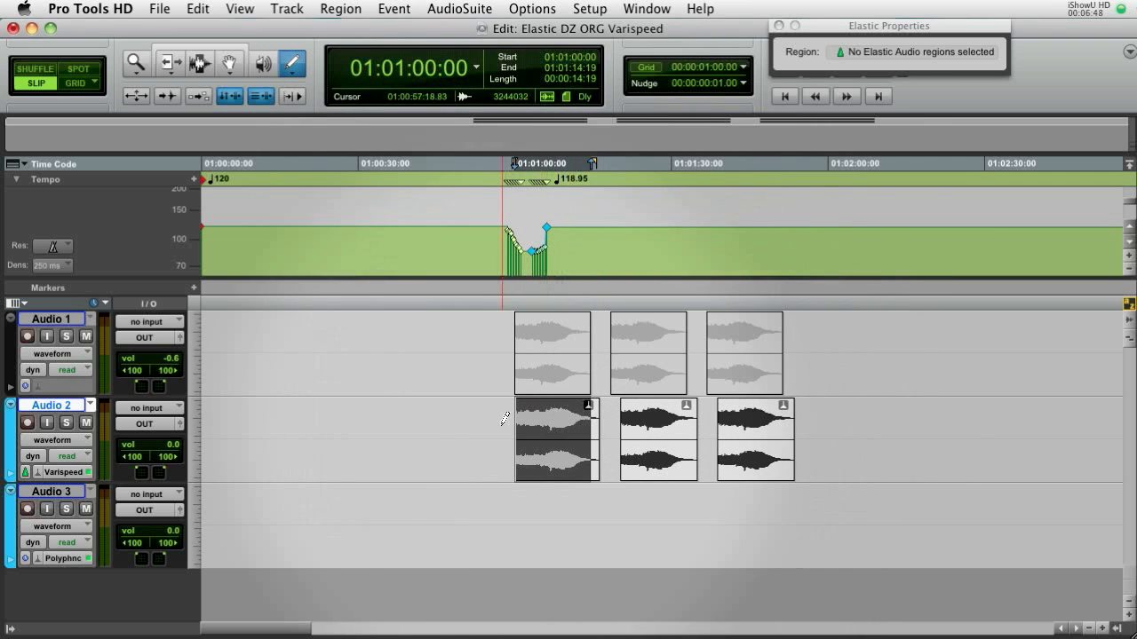
- Play the first Audio 2 region from its start at 01:01:00:04 with the Smart Tool active, and save the session
key("super+7")
key("Tab")
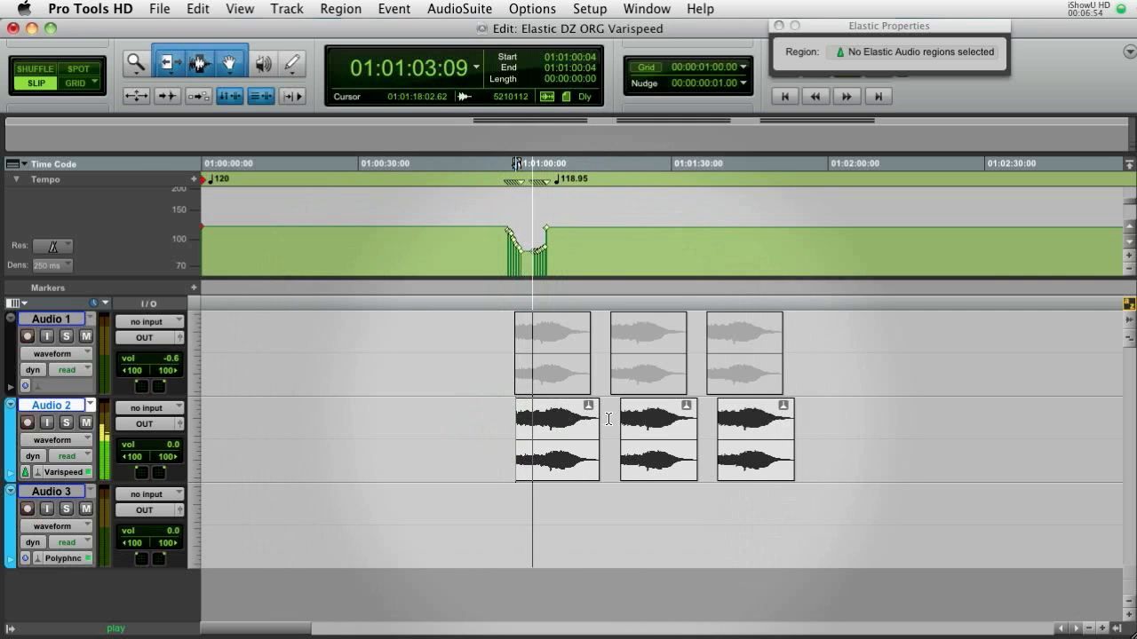
key("space")
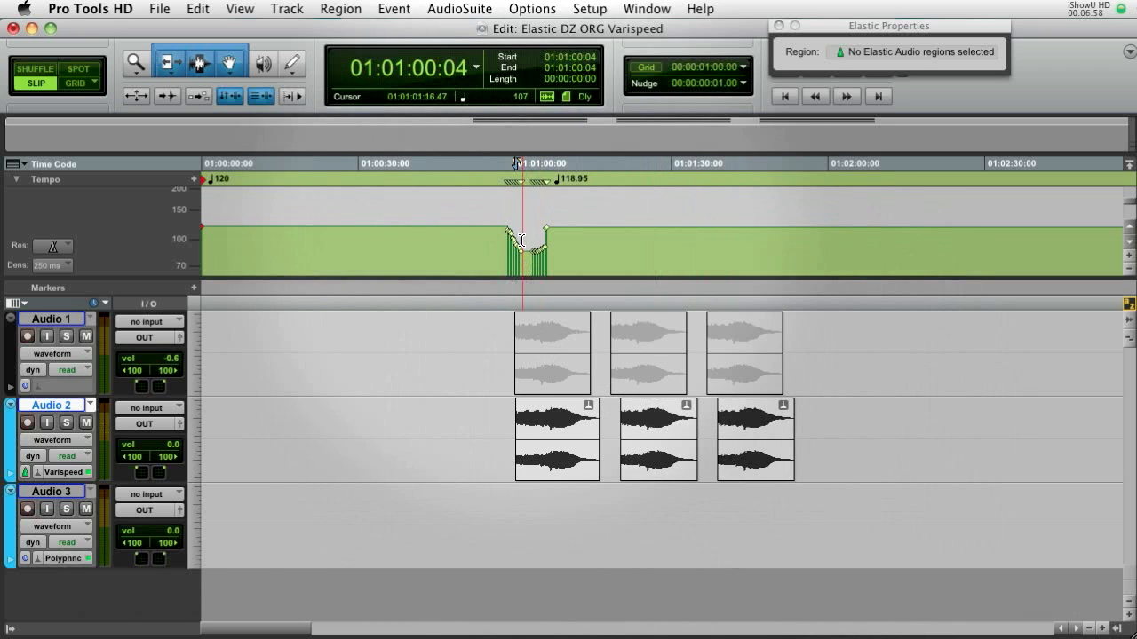
key("super+s")
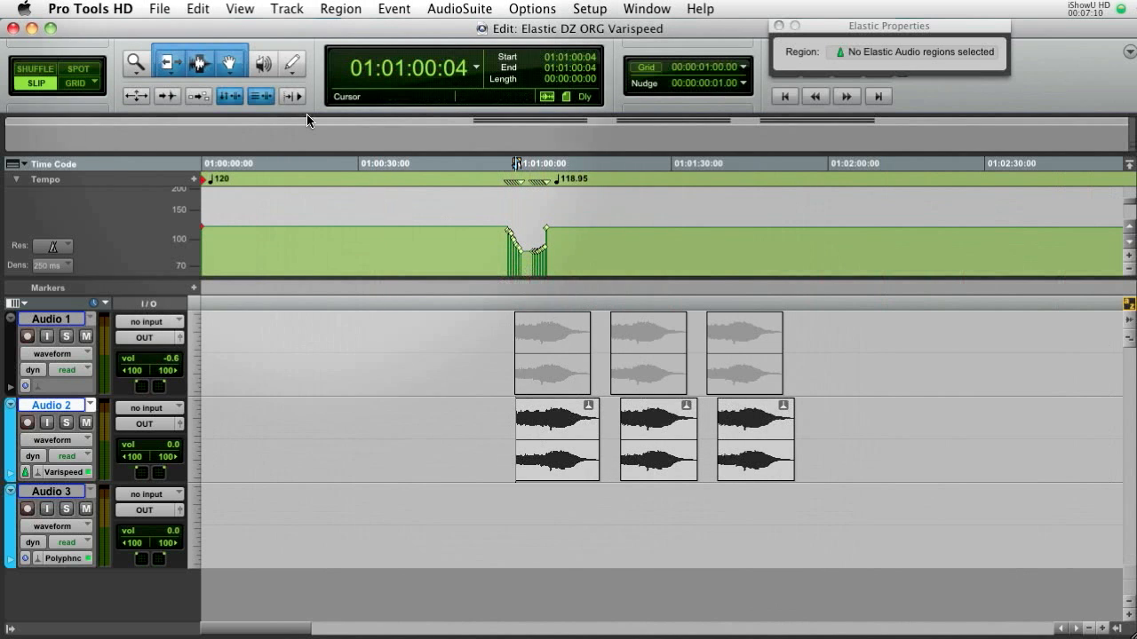
- Draw a tempo drop to about 97 BPM well ahead of the audio regions and undo it
left_click(292, 68)
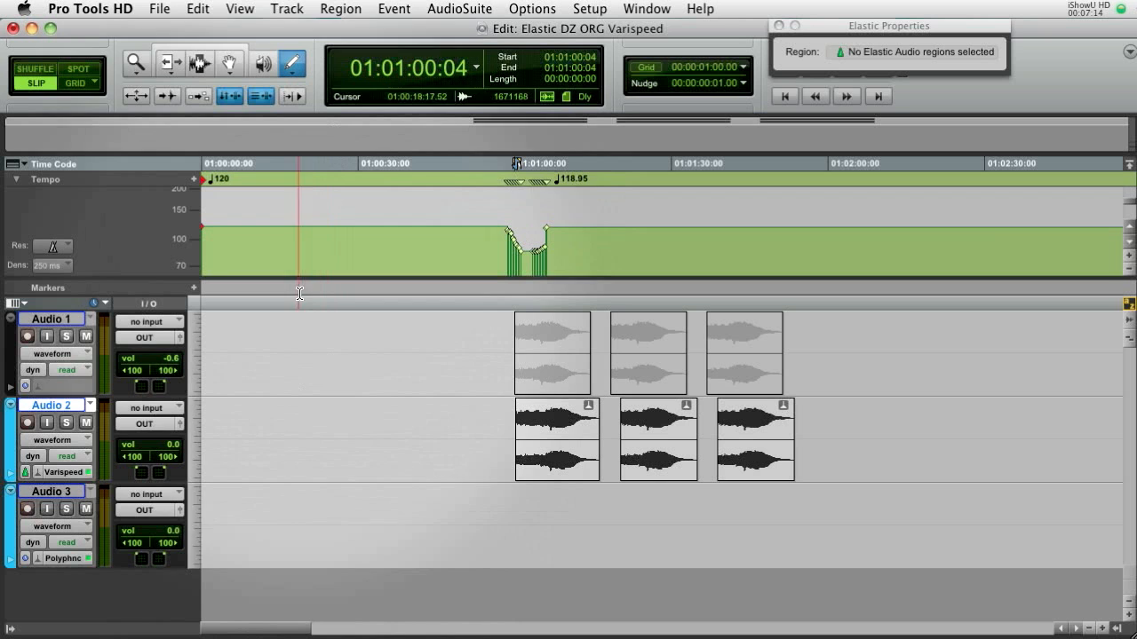
left_click_drag(310, 227, 336, 243)
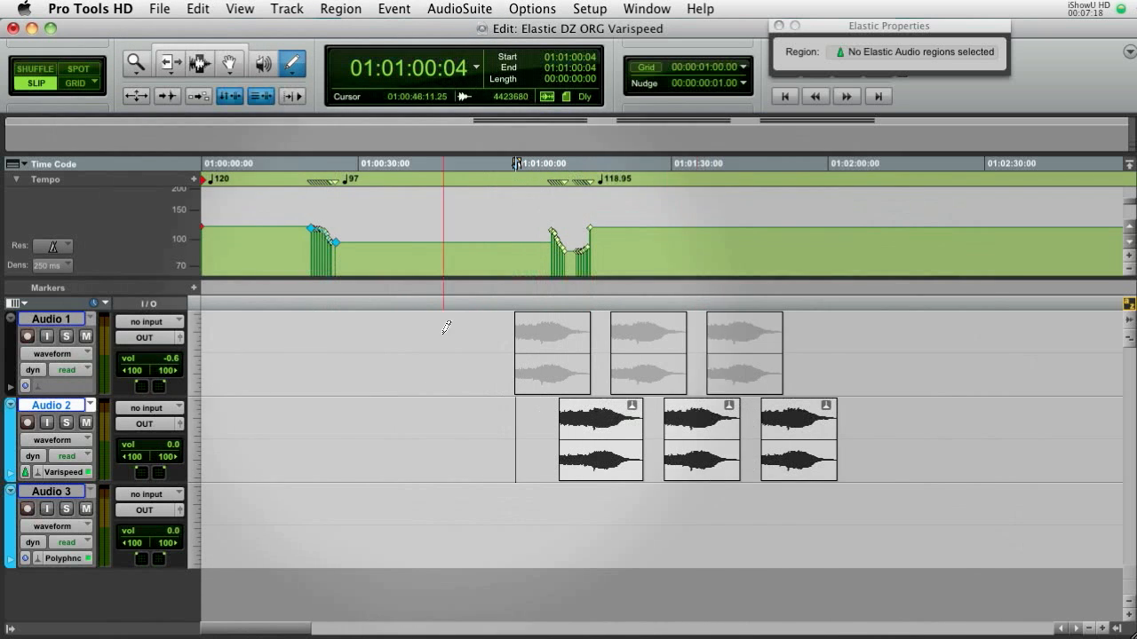
key("z")
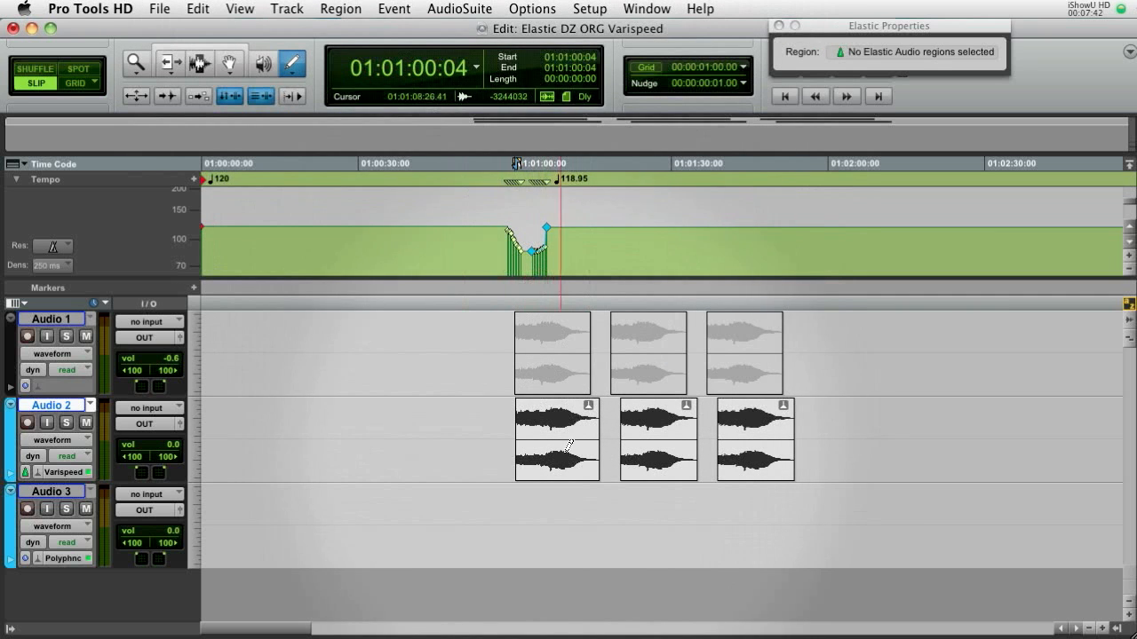
- Activate the Smart Tool and select the entire first Audio 2 region
key("super+7")
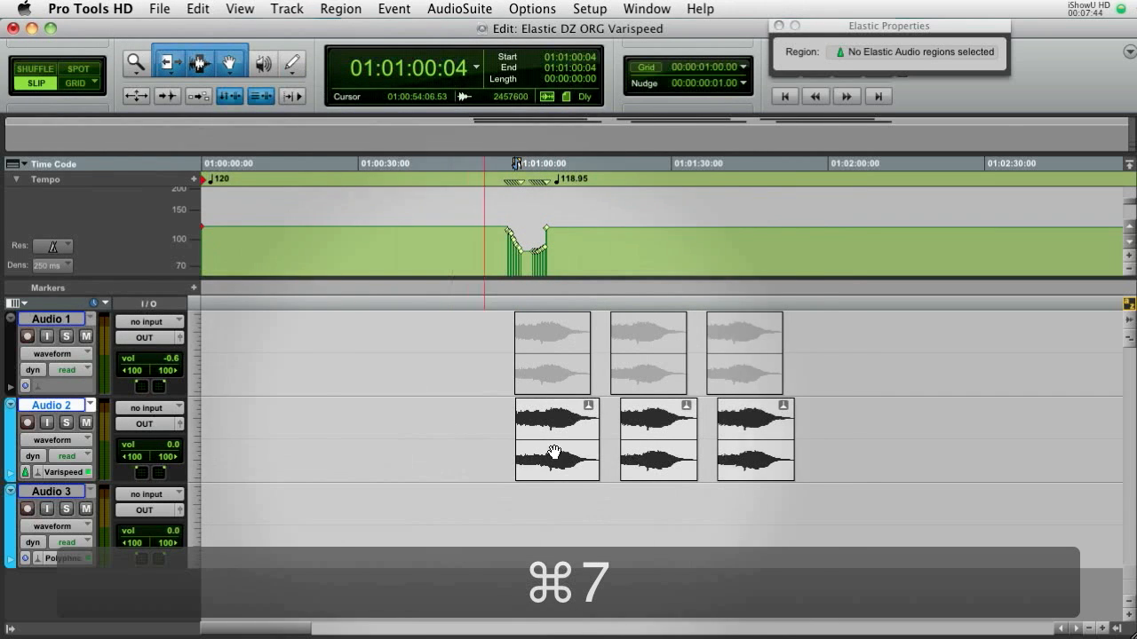
left_click(558, 455)
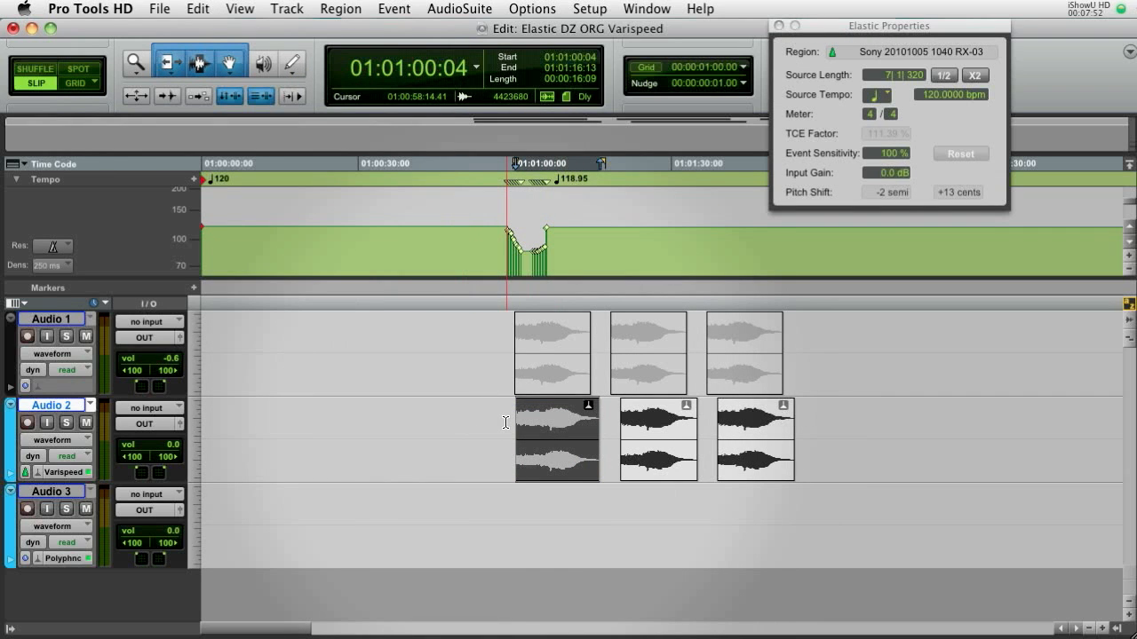
double_click(537, 425)
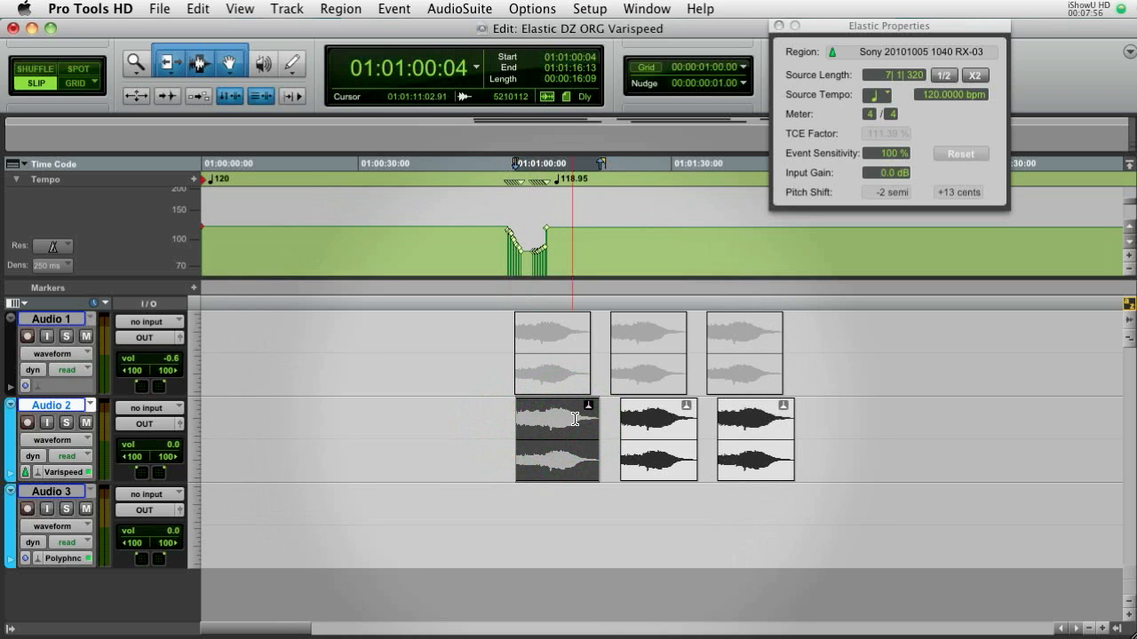